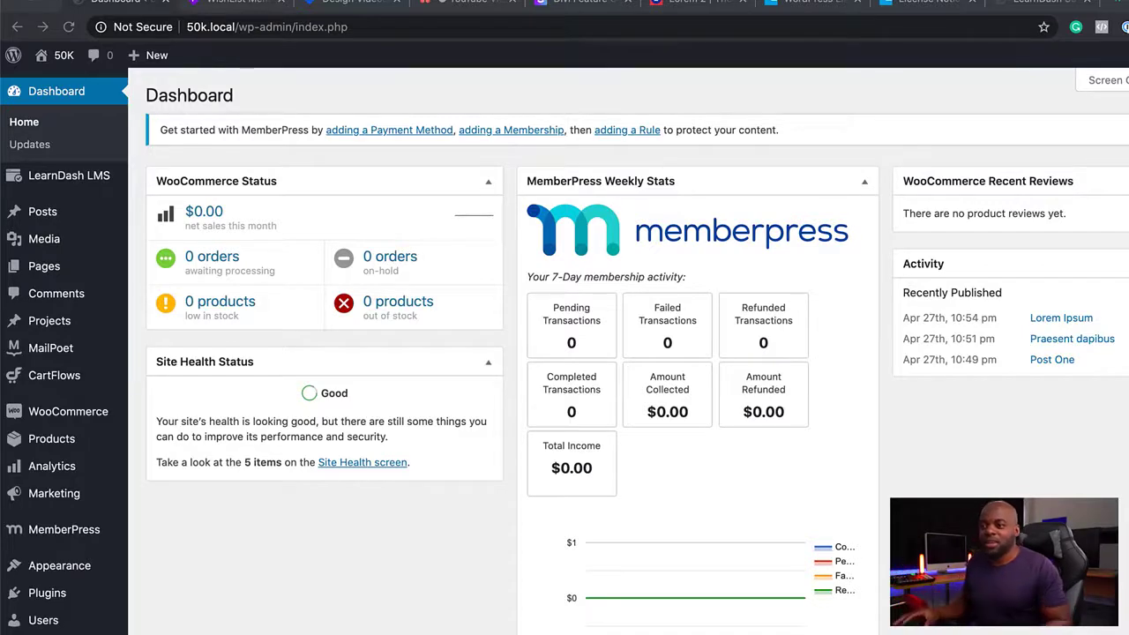
Examine the MemberPress add-ons available for installation, including the e-mail autoresponder and membership integrations
{"action": "mouse_move", "coordinate": [66, 538]}
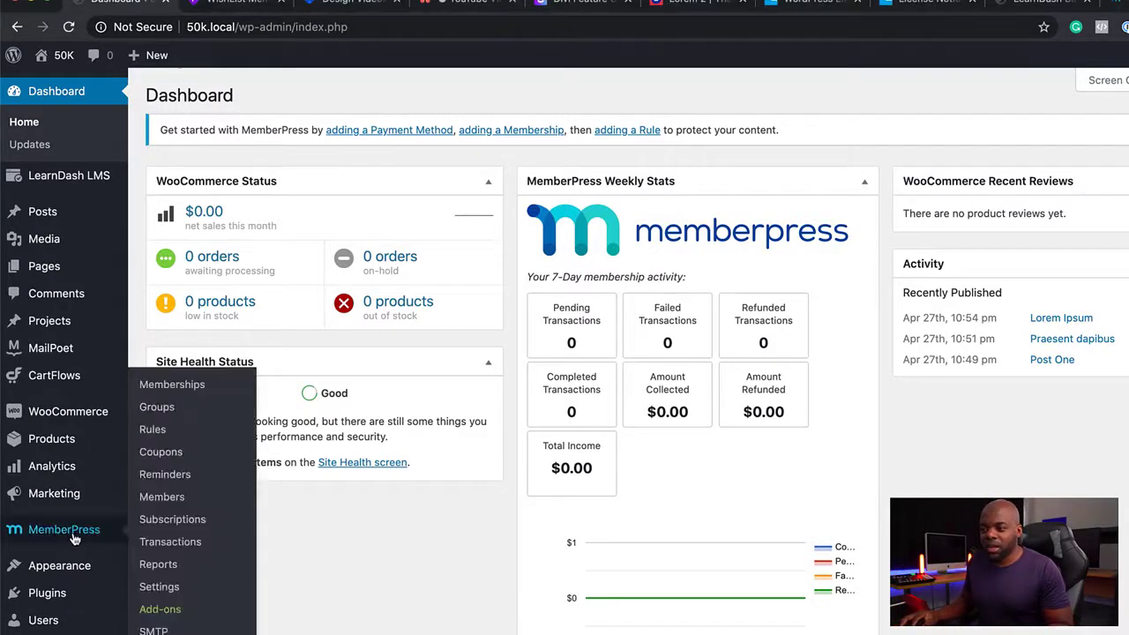
{"action": "left_click", "coordinate": [172, 610]}
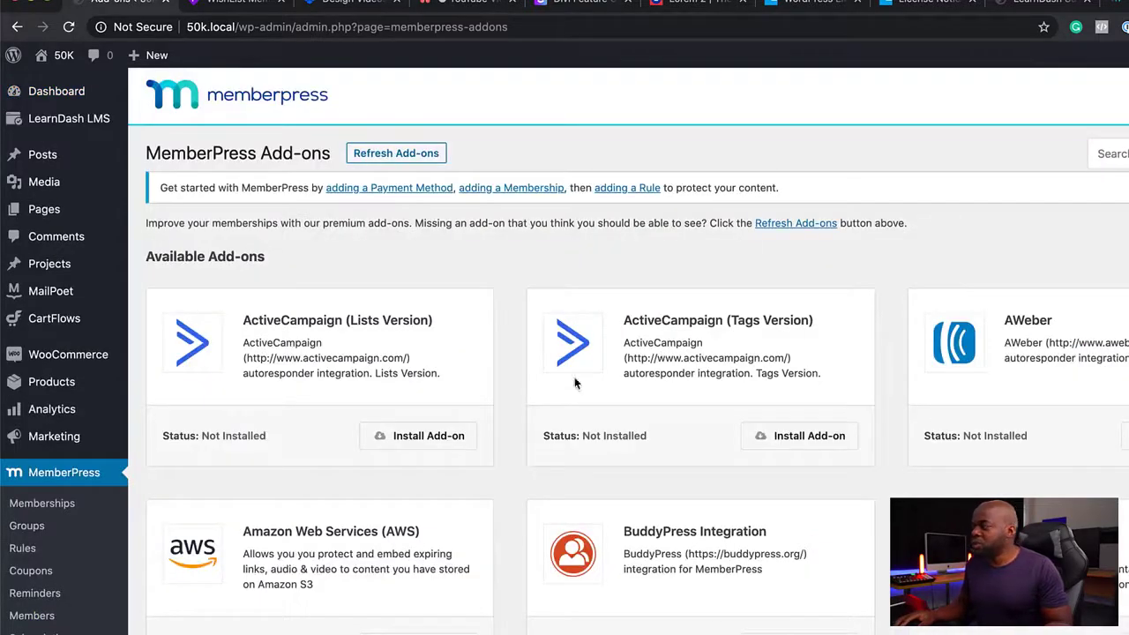
{"action": "scroll", "coordinate": [484, 361], "scroll_direction": "down", "scroll_amount": 2}
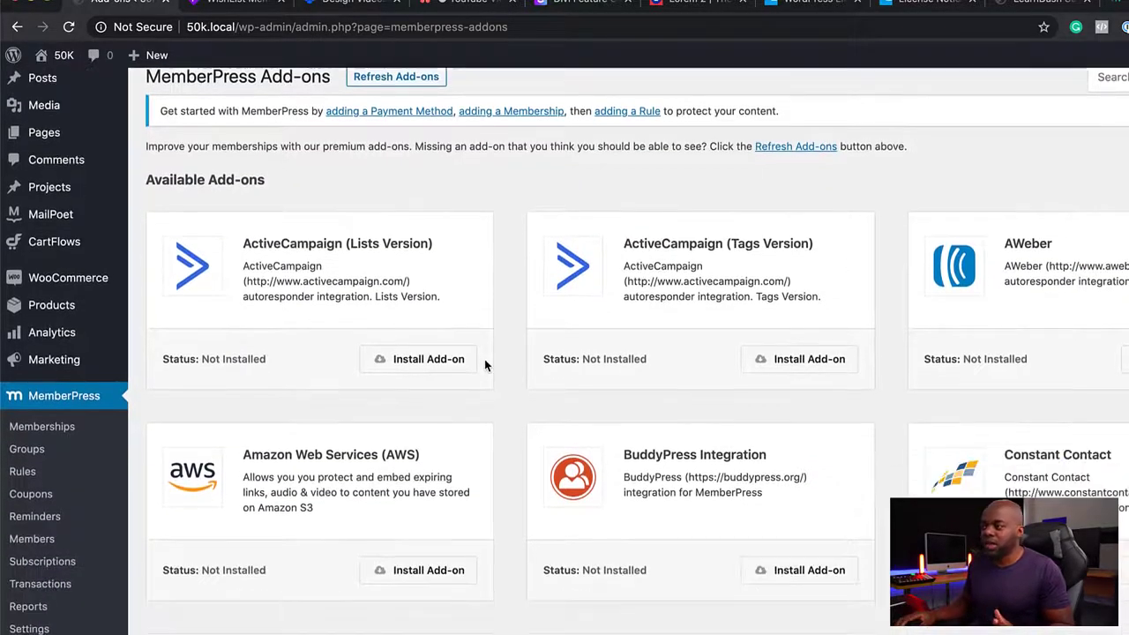
{"action": "scroll", "coordinate": [484, 358], "scroll_direction": "down", "scroll_amount": 4}
{"action": "scroll", "coordinate": [484, 359], "scroll_direction": "down", "scroll_amount": 2}
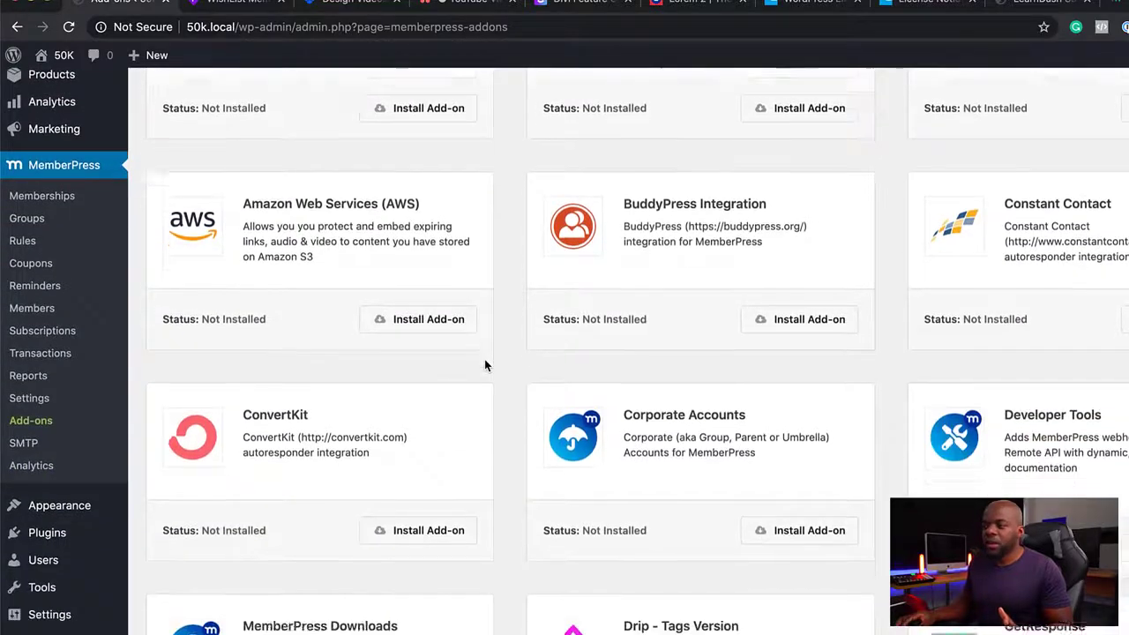
{"action": "scroll", "coordinate": [484, 365], "scroll_direction": "down", "scroll_amount": 4}
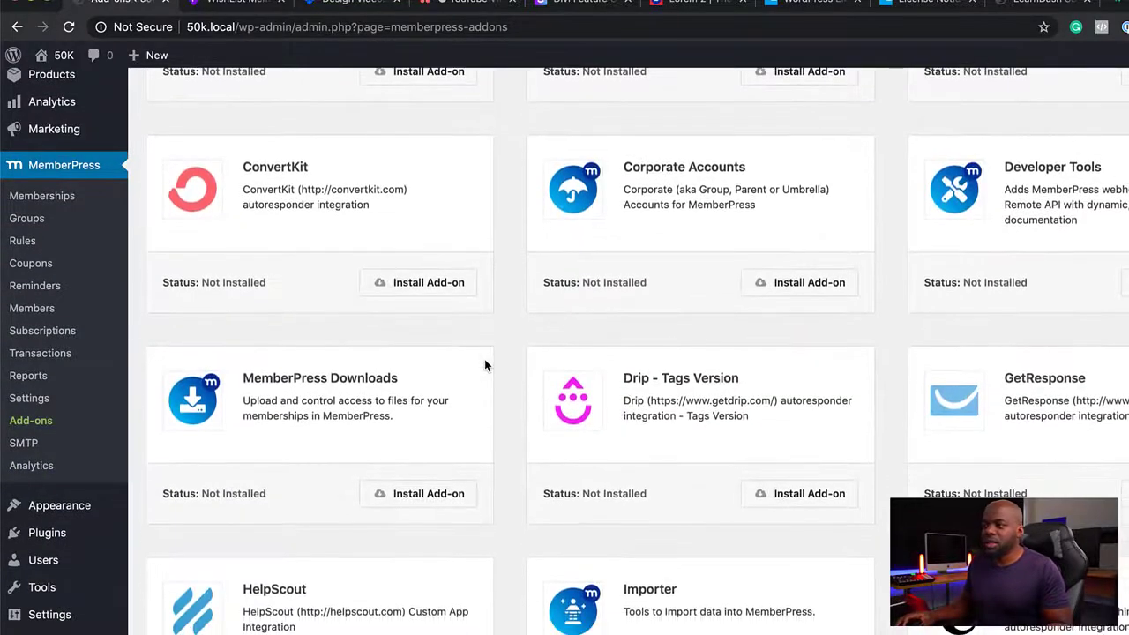
{"action": "scroll", "coordinate": [485, 365], "scroll_direction": "down", "scroll_amount": 1}
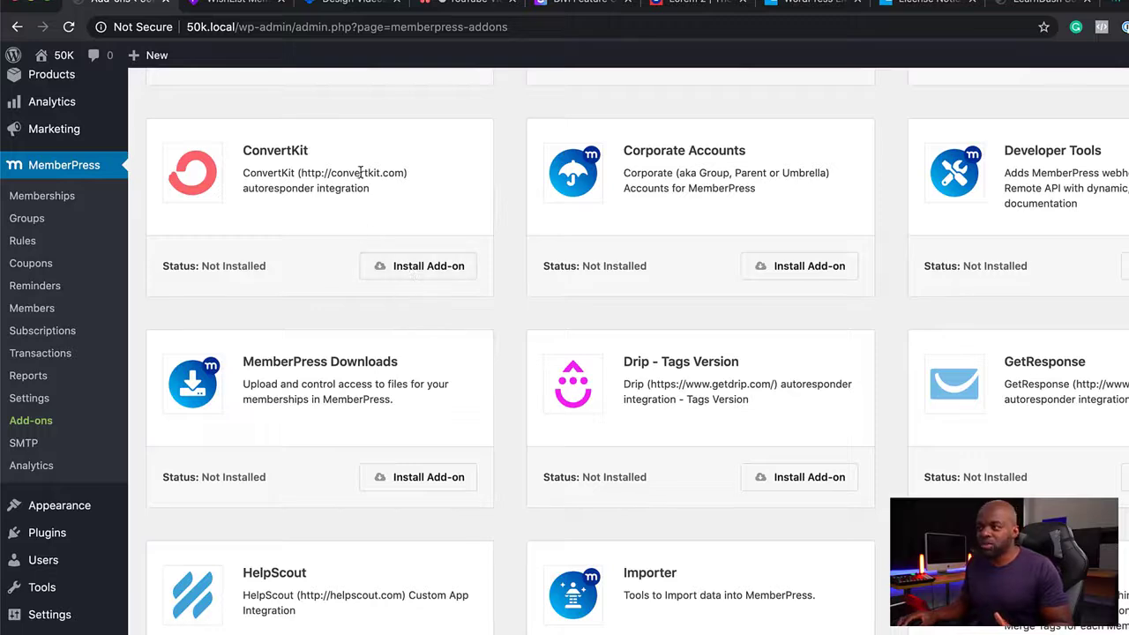
{"action": "scroll", "coordinate": [506, 397], "scroll_direction": "down", "scroll_amount": 4}
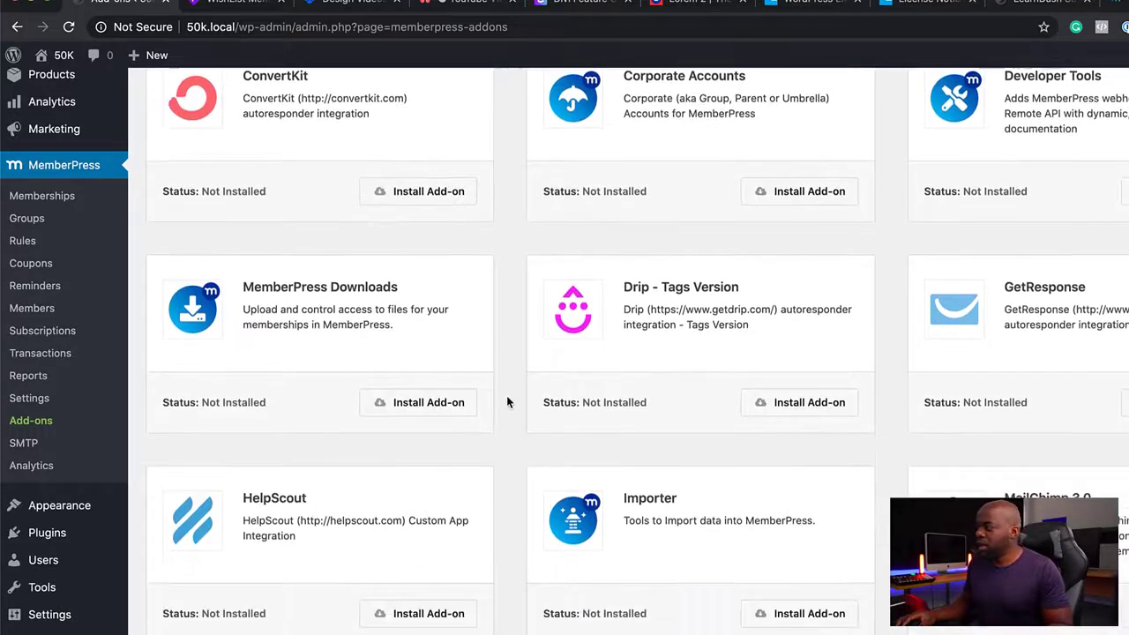
{"action": "scroll", "coordinate": [692, 506], "scroll_direction": "down", "scroll_amount": 2}
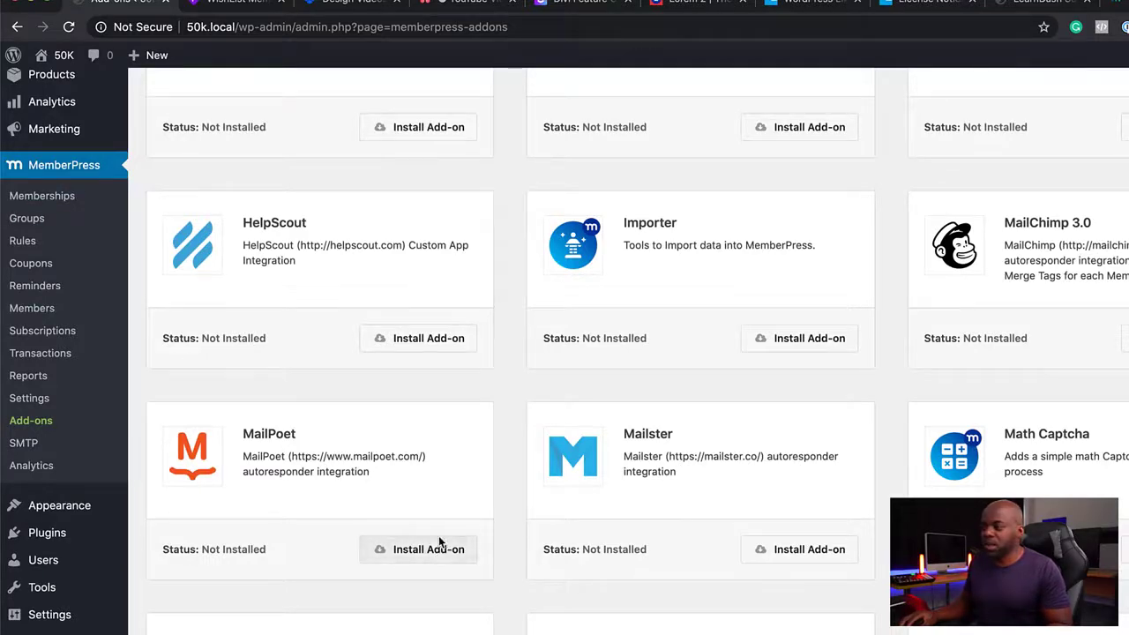
{"action": "scroll", "coordinate": [443, 533], "scroll_direction": "down", "scroll_amount": 1}
{"action": "scroll", "coordinate": [443, 533], "scroll_direction": "down", "scroll_amount": 2}
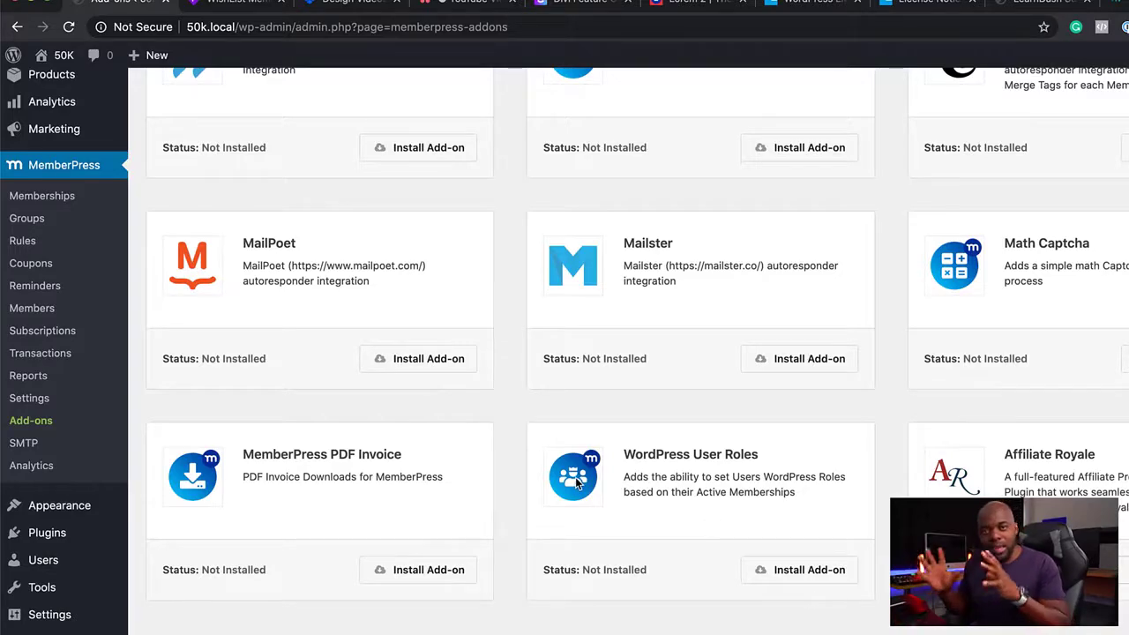
{"action": "scroll", "coordinate": [473, 335], "scroll_direction": "up", "scroll_amount": 20}
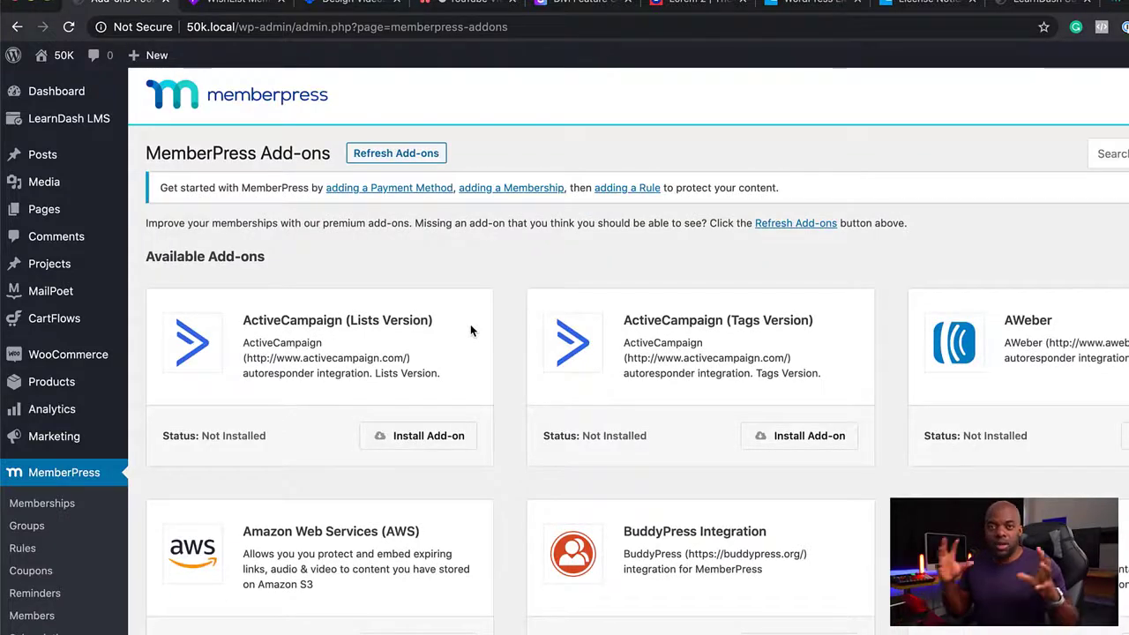
Install and activate the MemberPress for LearnDash add-on from the LearnDash add-ons list
{"action": "mouse_move", "coordinate": [93, 126]}
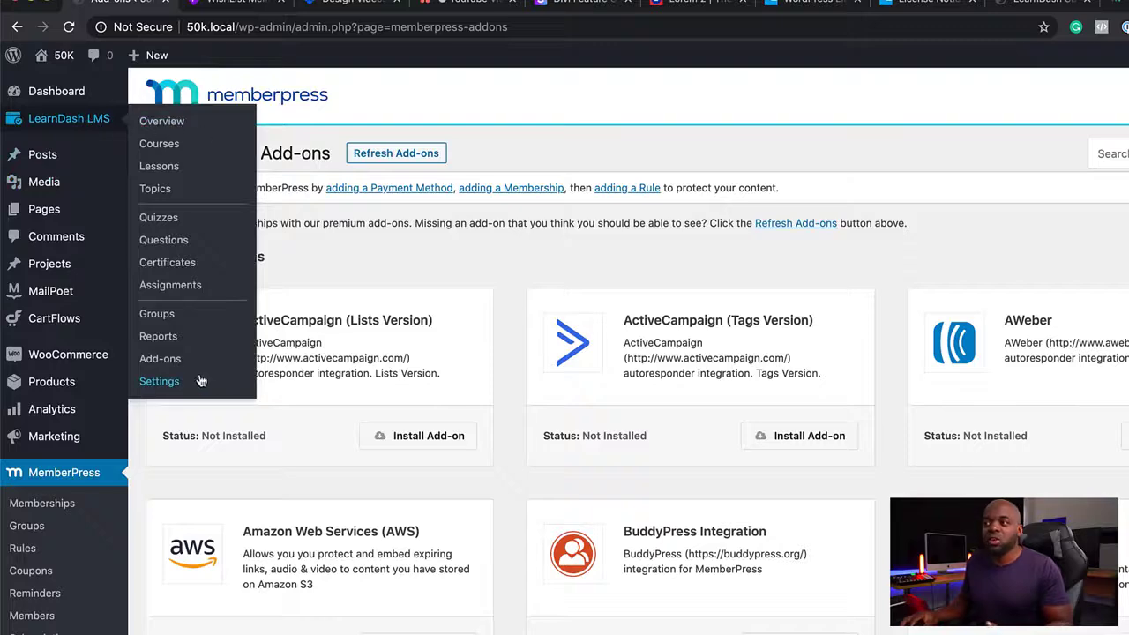
{"action": "left_click", "coordinate": [167, 358]}
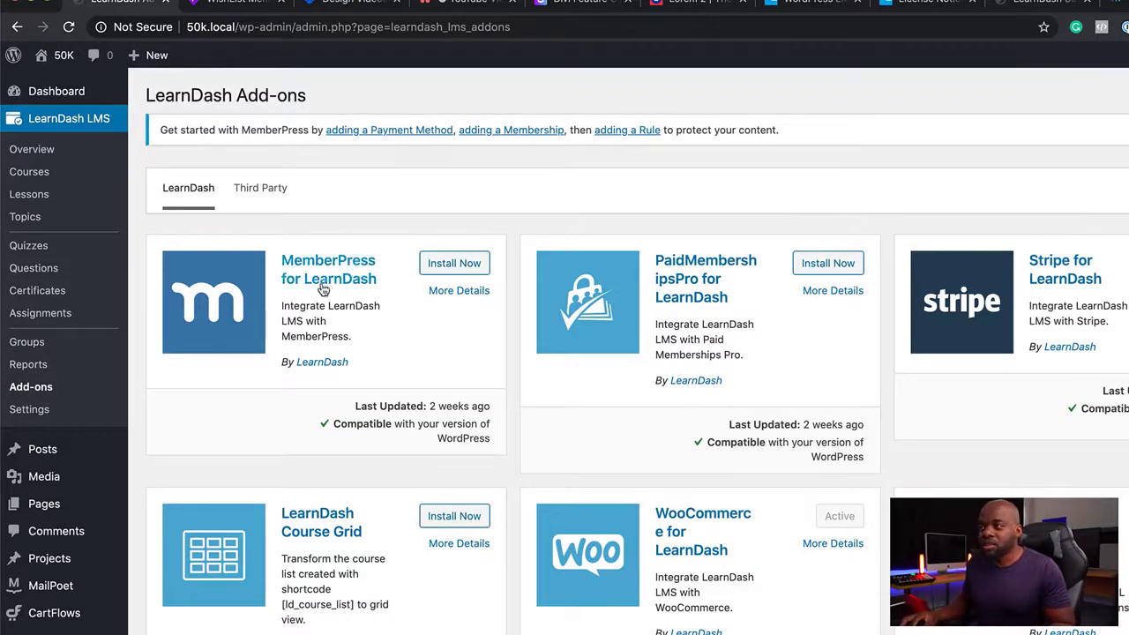
{"action": "left_click", "coordinate": [478, 266]}
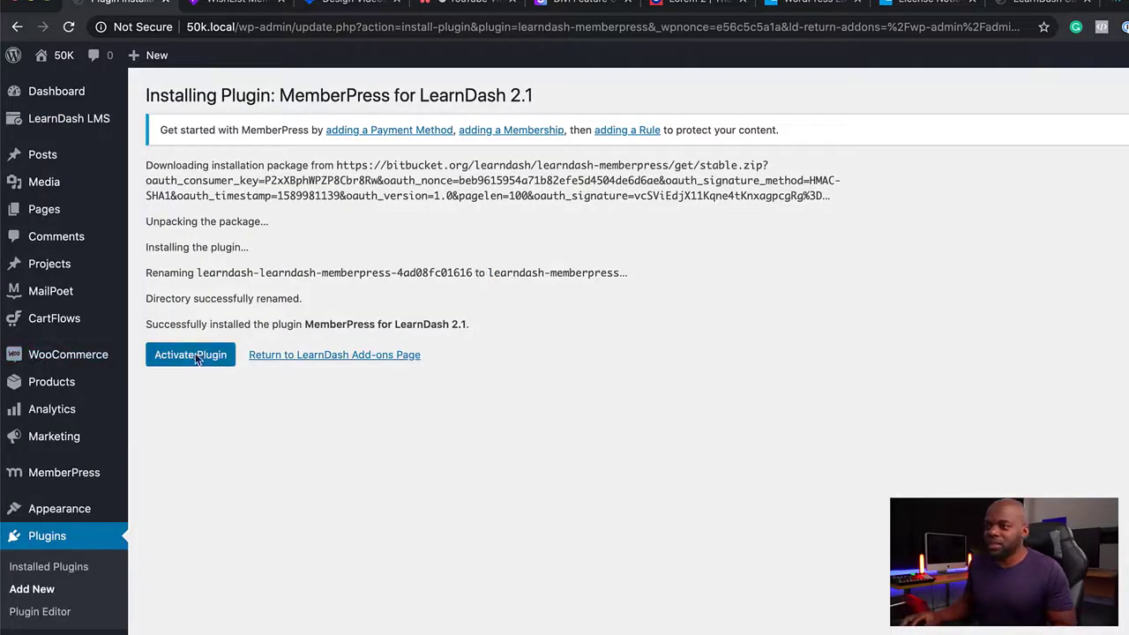
{"action": "left_click", "coordinate": [196, 361]}
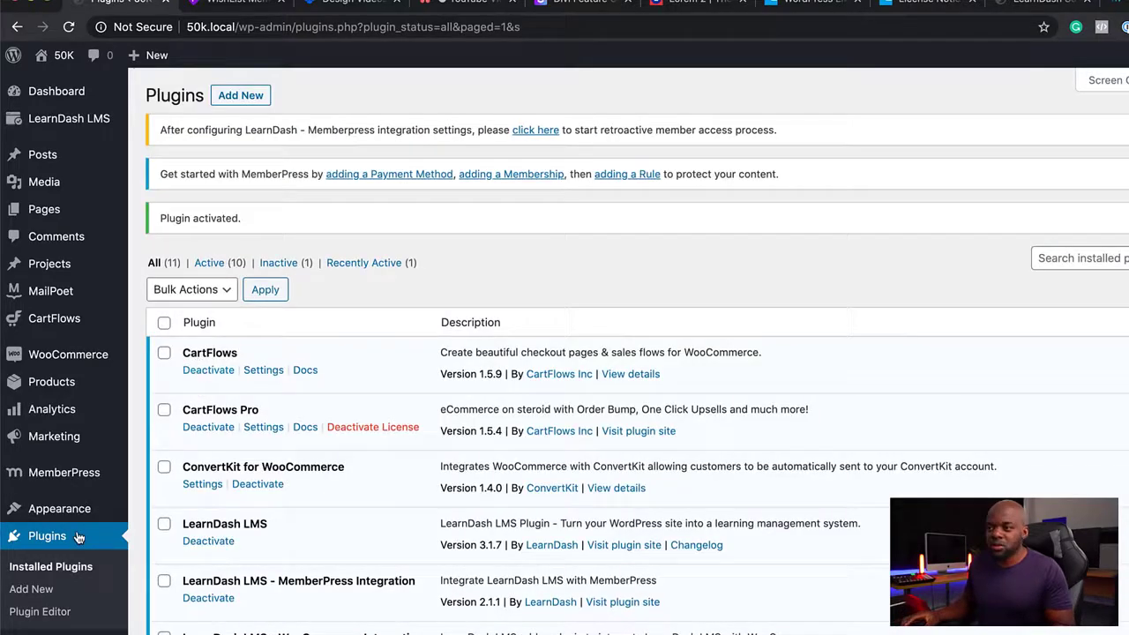
Create and publish a new MemberPress membership titled "Bought My Course Students"
{"action": "mouse_move", "coordinate": [74, 479]}
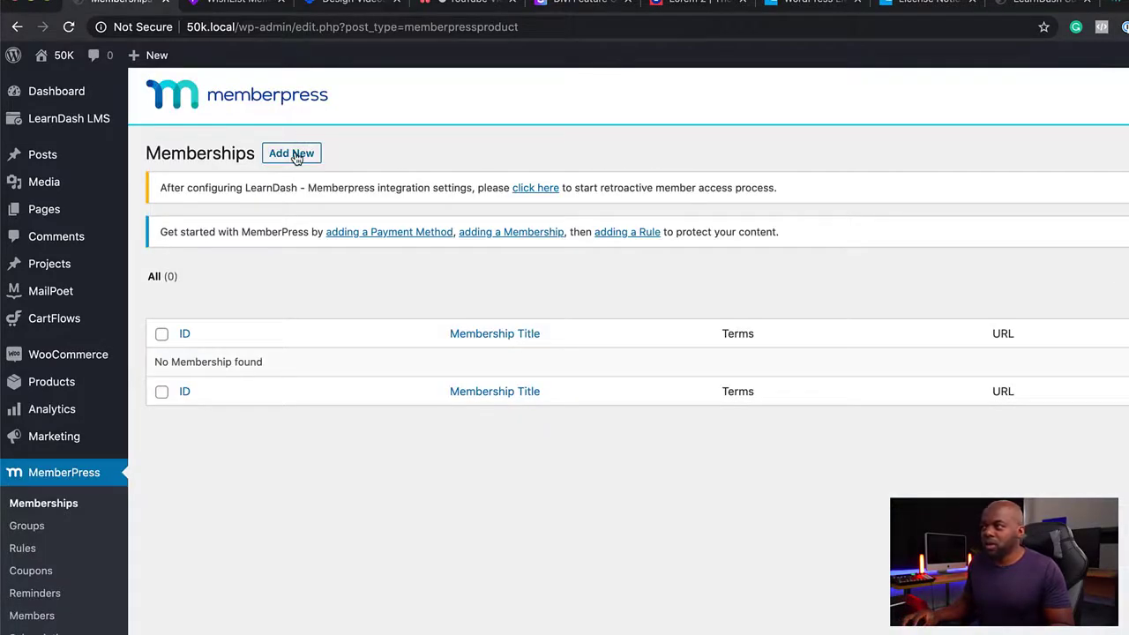
{"action": "left_click", "coordinate": [295, 156]}
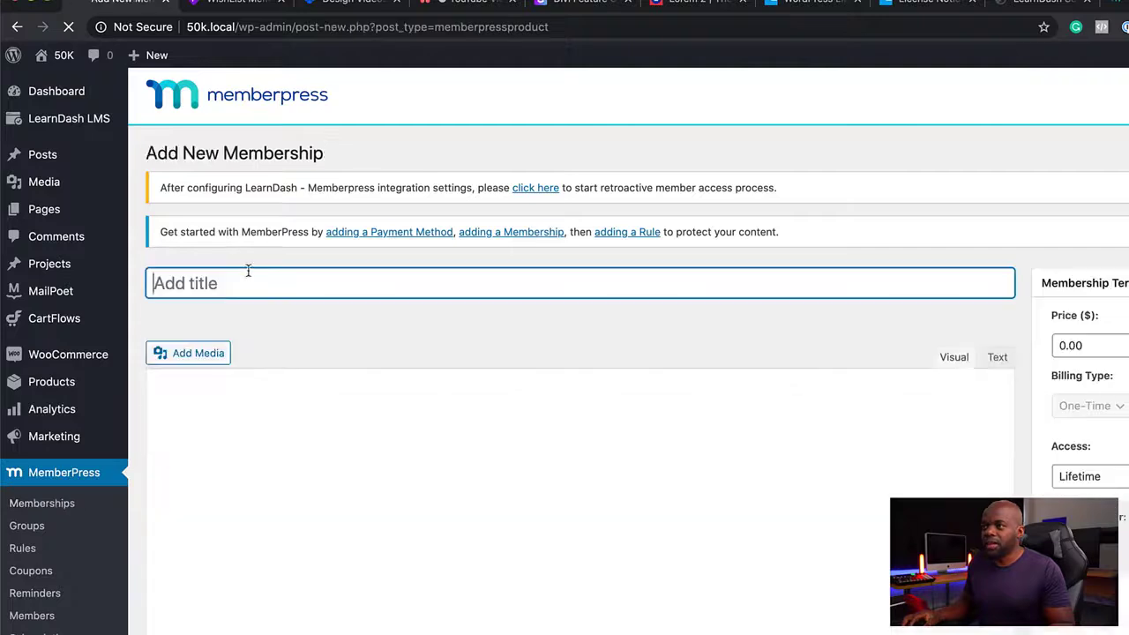
{"action": "type", "text": "Bo"}
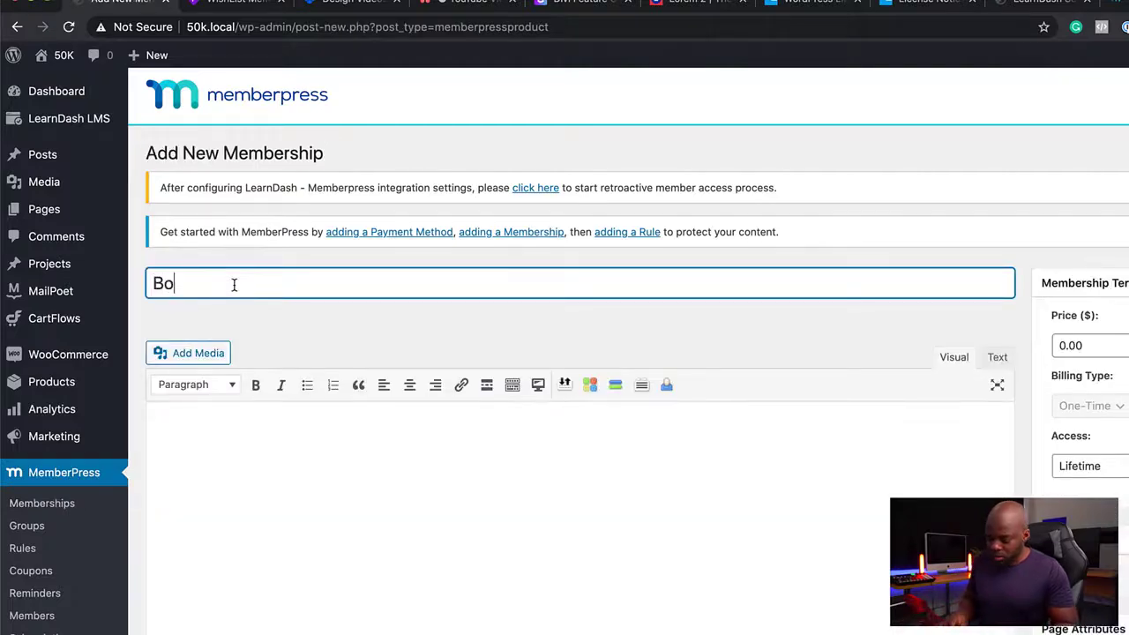
{"action": "type", "text": "ught My Course Students"}
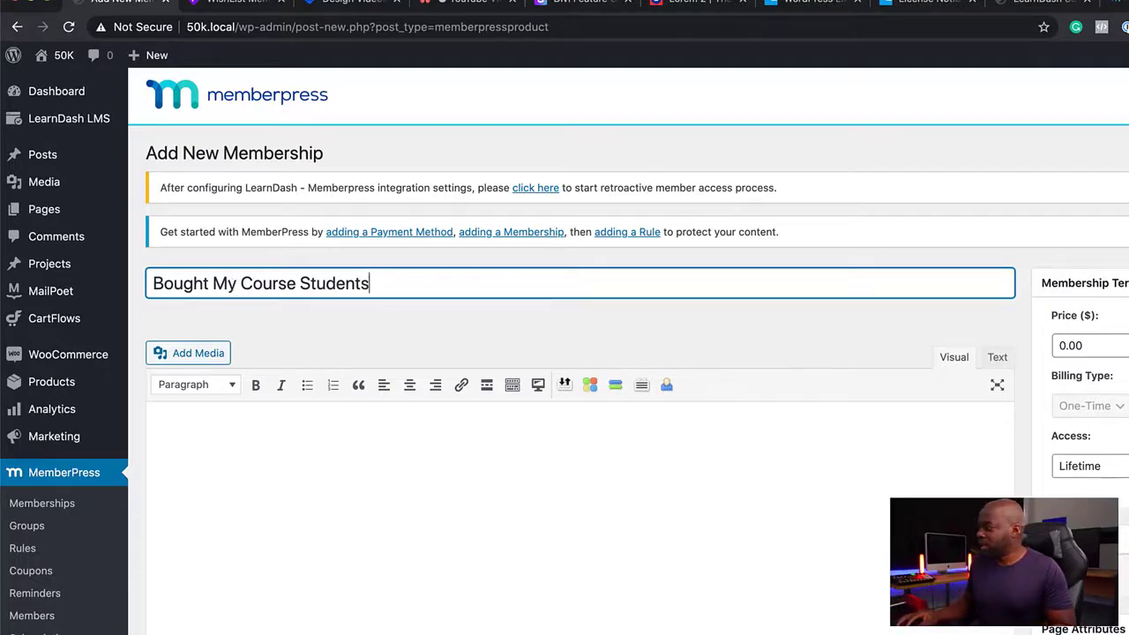
{"action": "left_click", "coordinate": [1128, 575]}
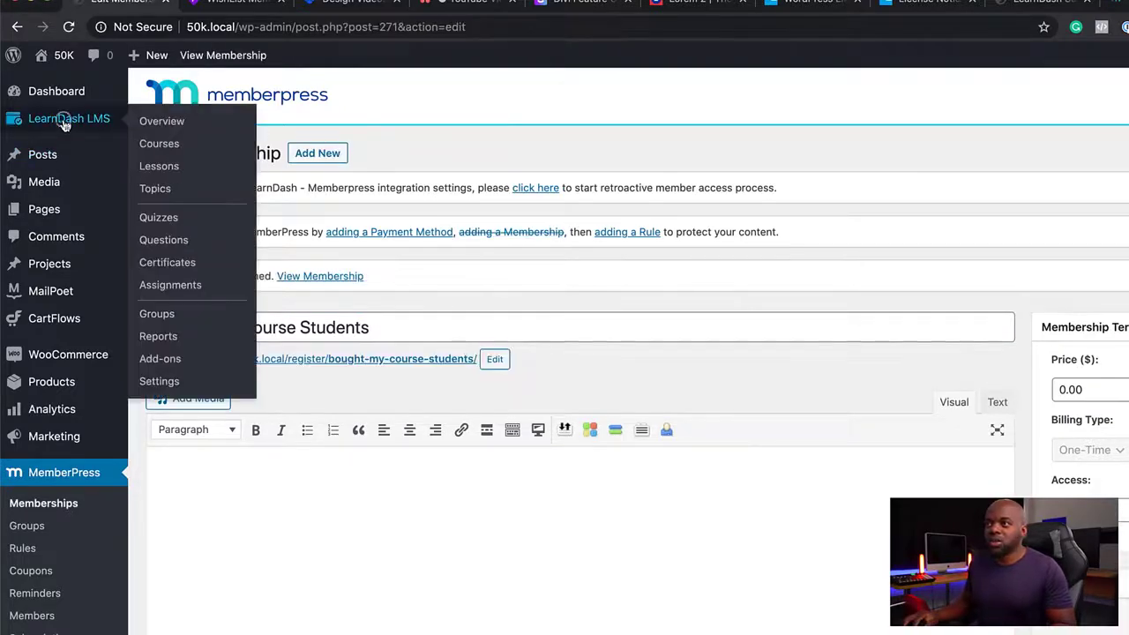
Open the LearnDash courses list and start the retroactive member access process for the MemberPress integration
{"action": "left_click", "coordinate": [64, 126]}
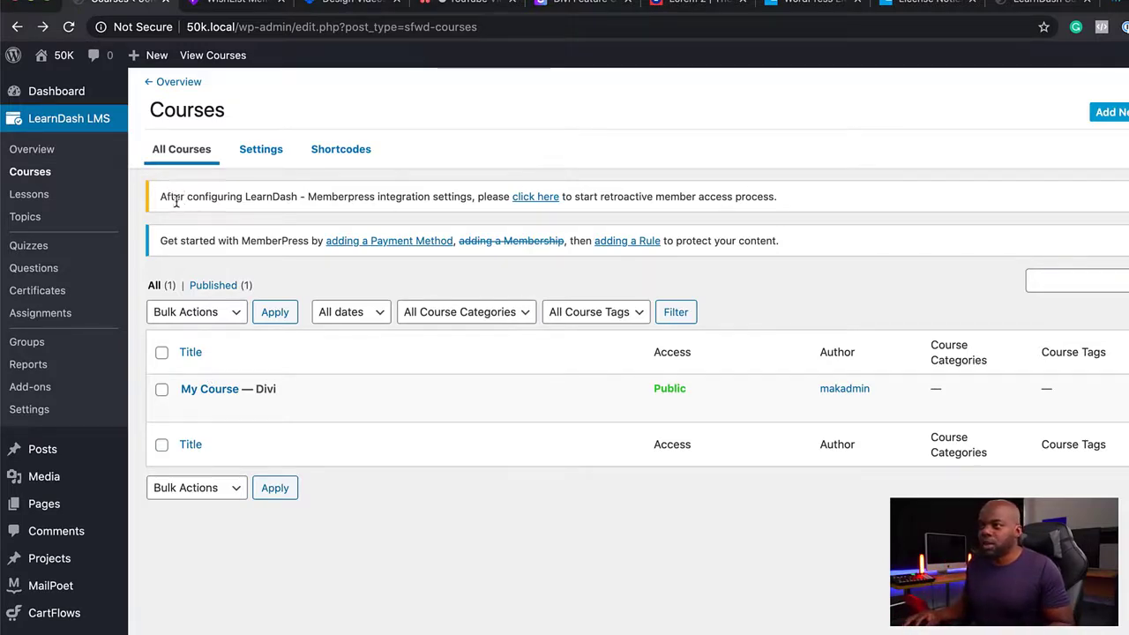
{"action": "left_click", "coordinate": [541, 199]}
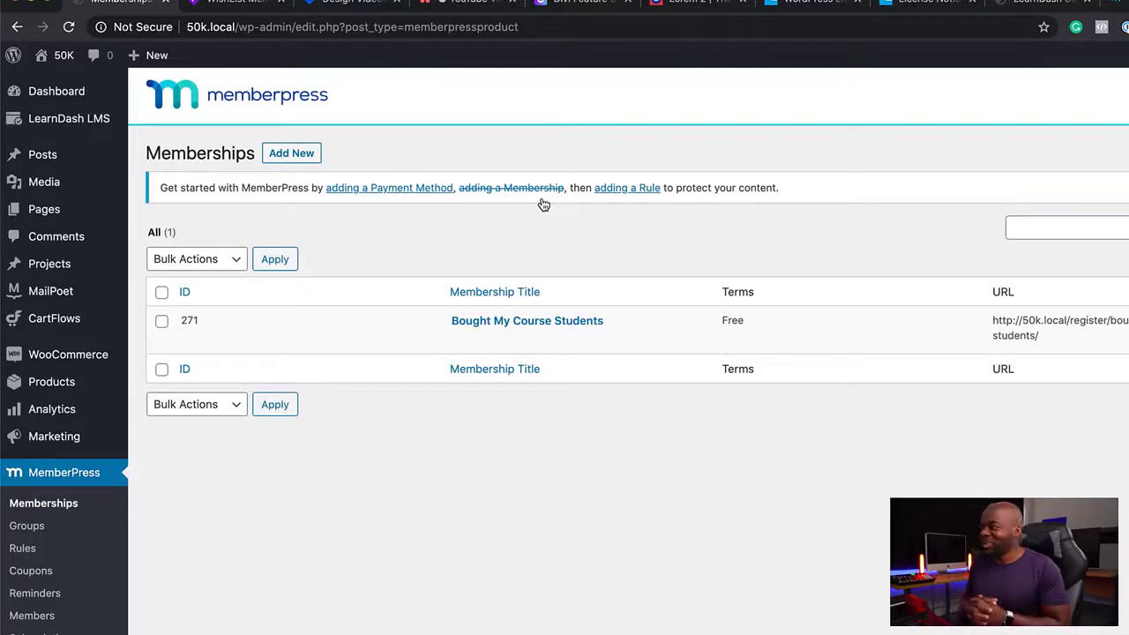
Open the "Bought My Course Students" membership for editing
{"action": "mouse_move", "coordinate": [450, 330]}
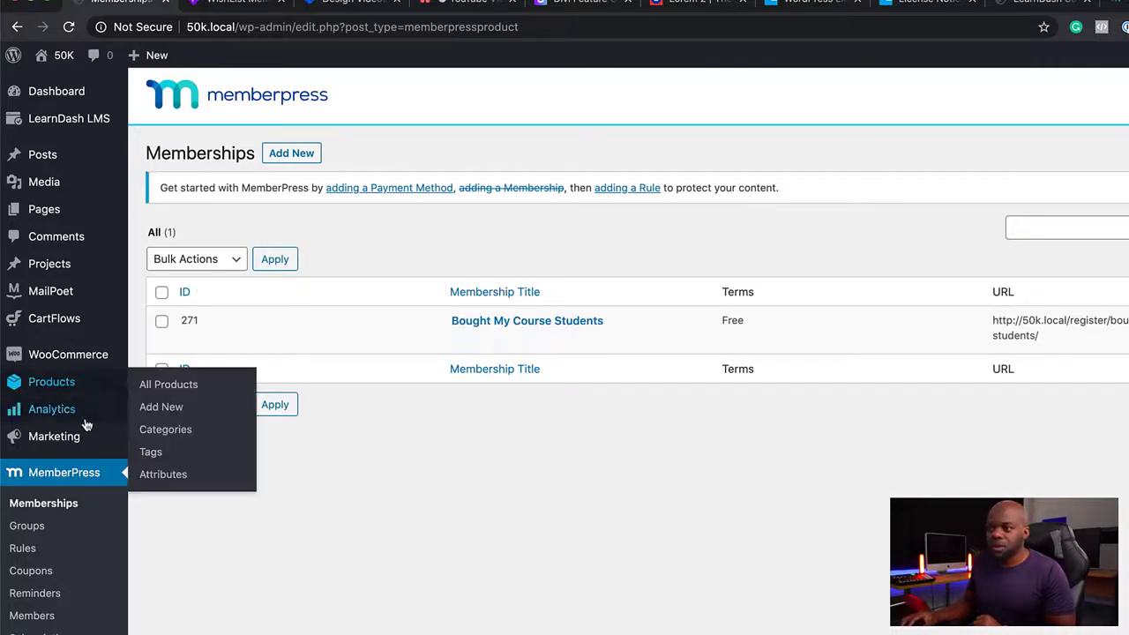
{"action": "scroll", "coordinate": [79, 476], "scroll_direction": "down", "scroll_amount": 1}
{"action": "scroll", "coordinate": [79, 476], "scroll_direction": "down", "scroll_amount": 3}
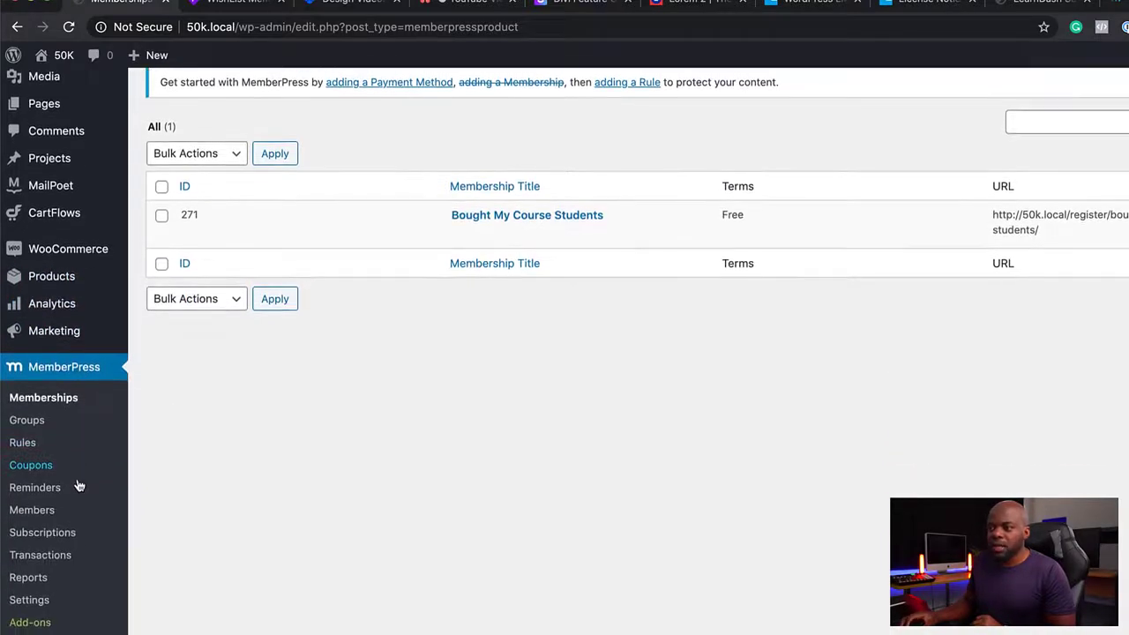
{"action": "scroll", "coordinate": [265, 282], "scroll_direction": "up", "scroll_amount": 3}
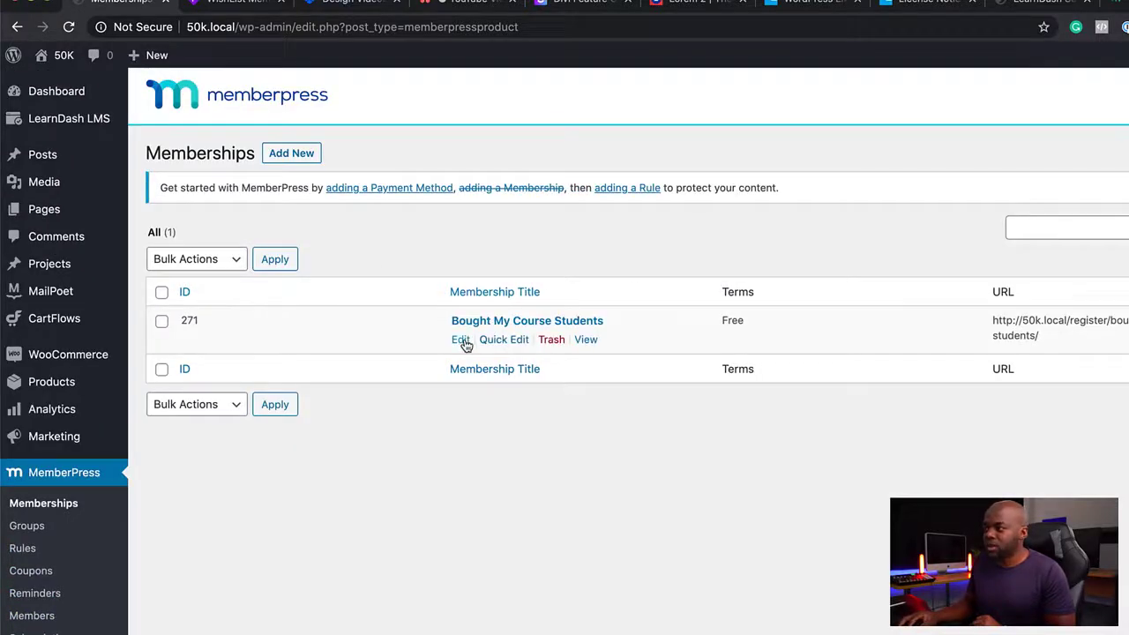
{"action": "left_click", "coordinate": [462, 342]}
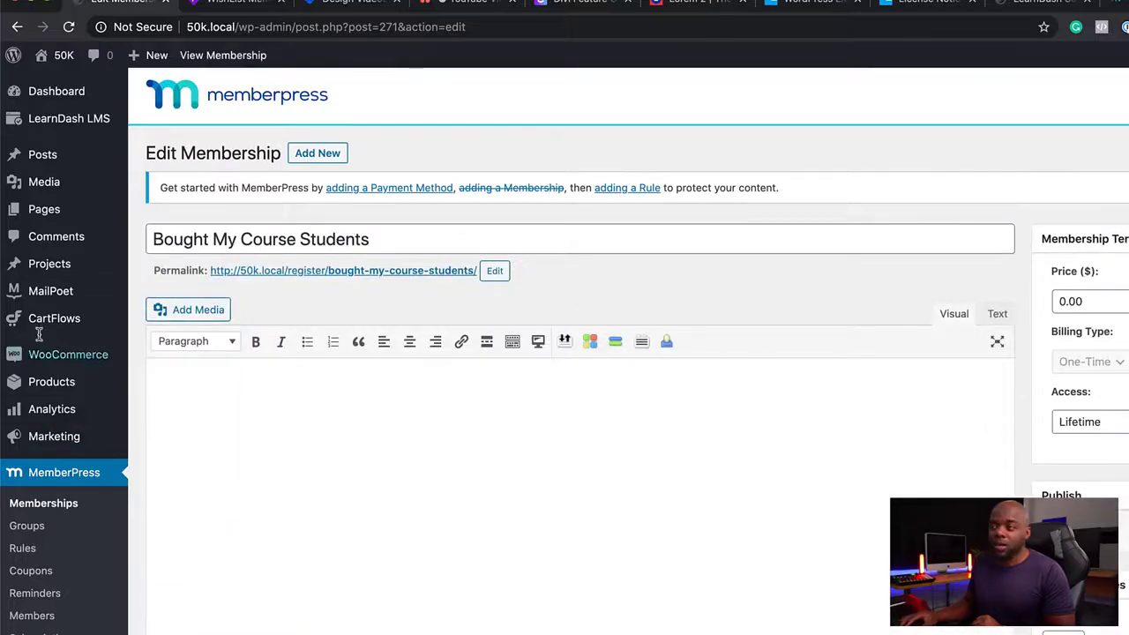
{"action": "mouse_move", "coordinate": [60, 359]}
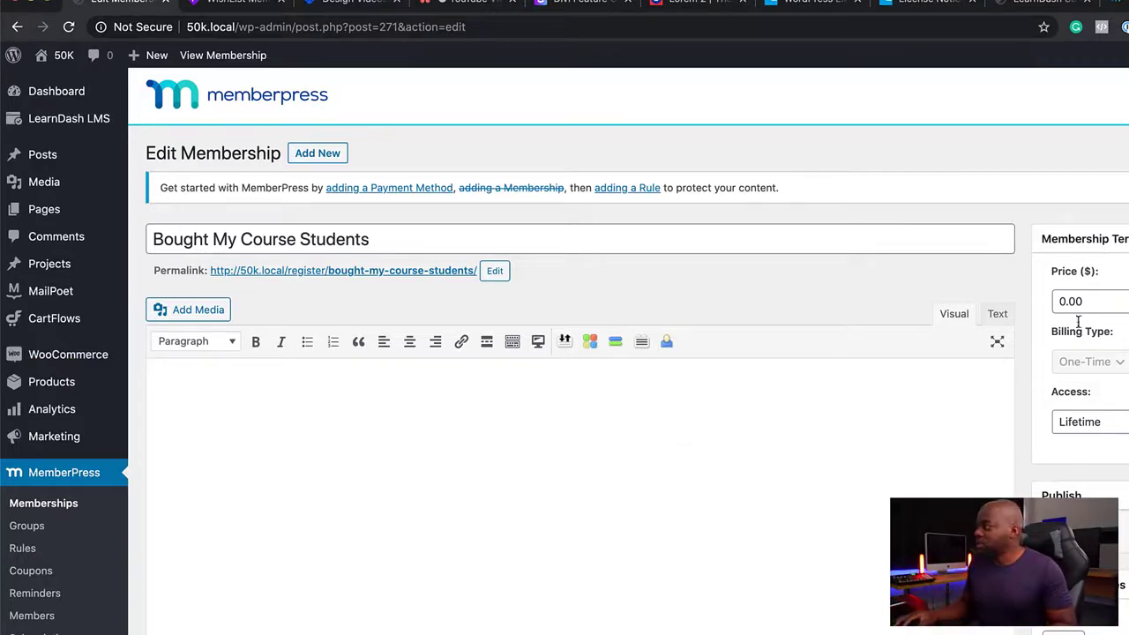
{"action": "left_click", "coordinate": [1059, 300]}
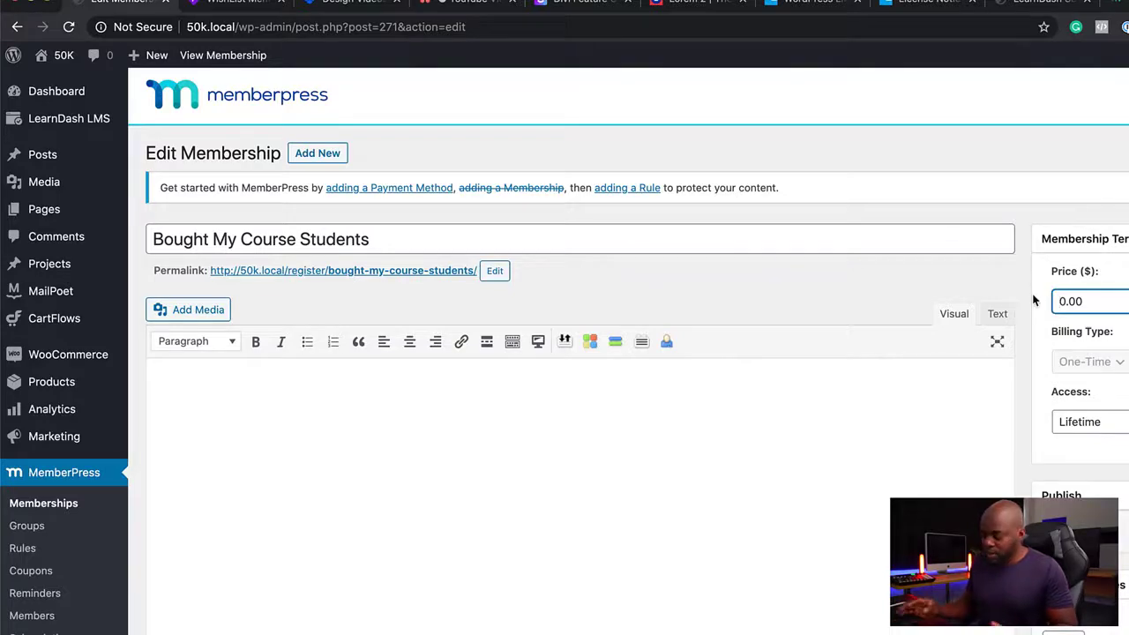
{"action": "key", "text": "Delete"}
{"action": "key", "text": "Delete"}
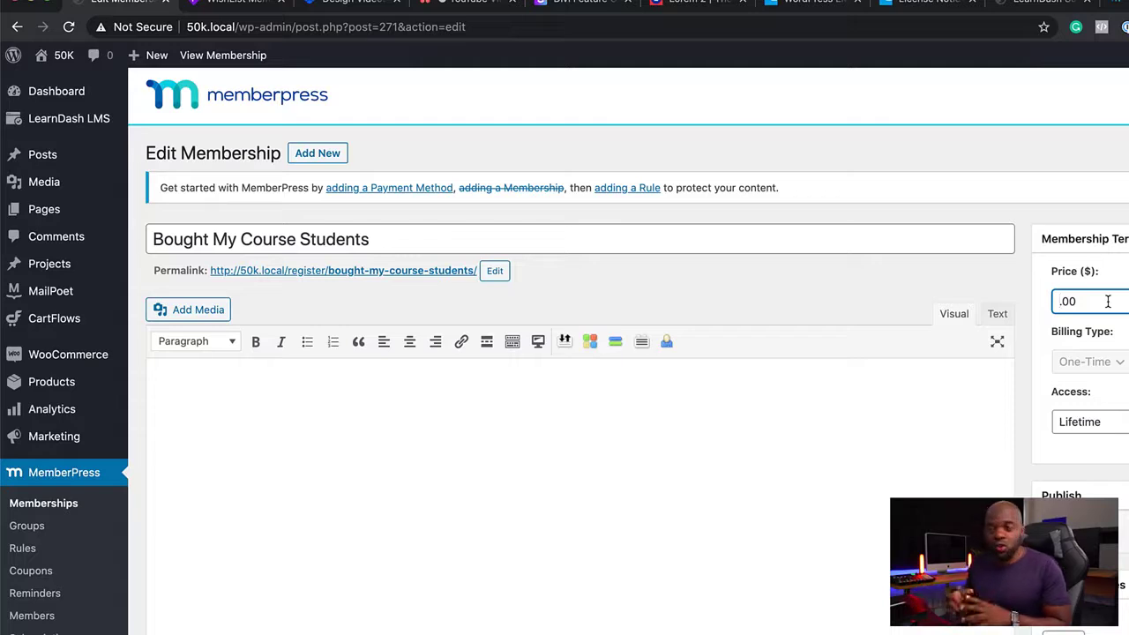
{"action": "key", "text": "Delete"}
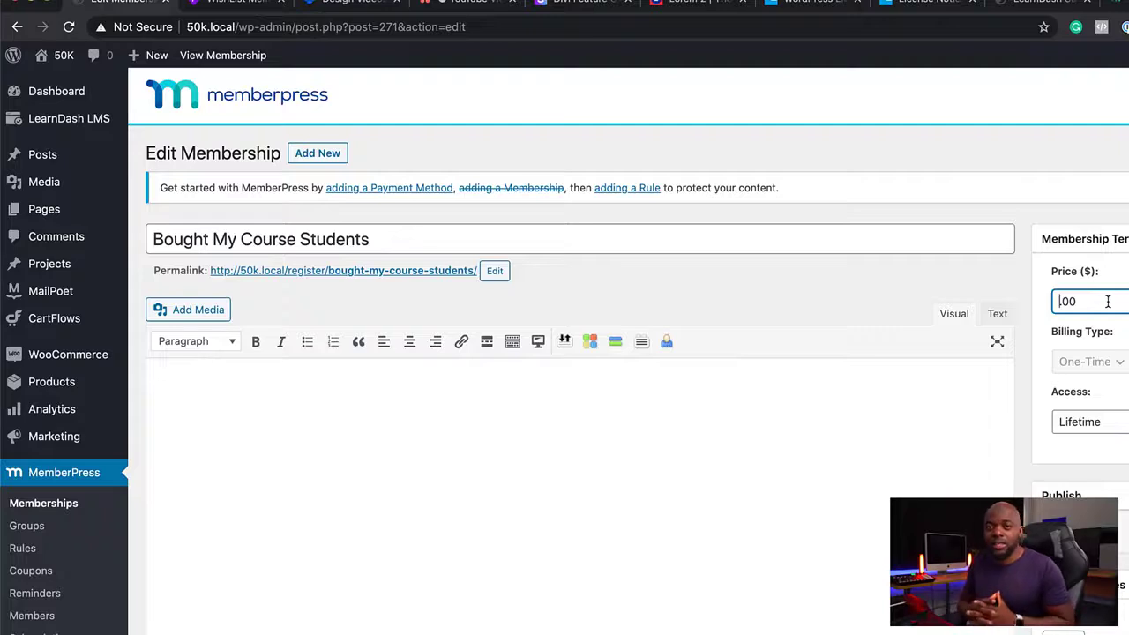
{"action": "type", "text": "0"}
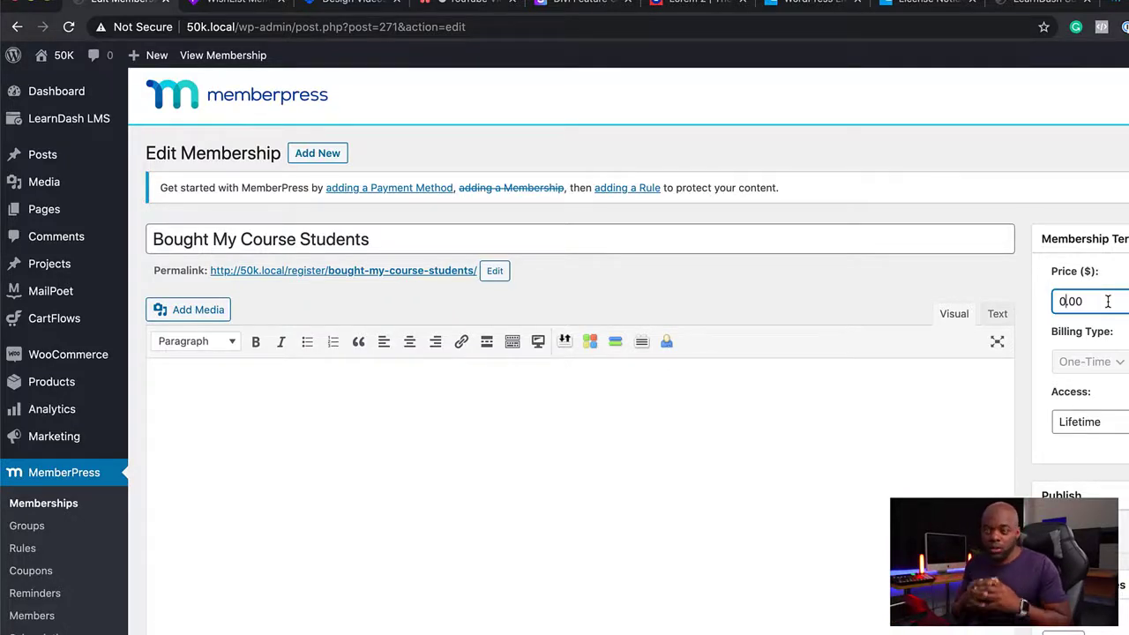
Associate the LearnDash course "My Course" with the membership in its membership options
{"action": "scroll", "coordinate": [634, 404], "scroll_direction": "down", "scroll_amount": 3}
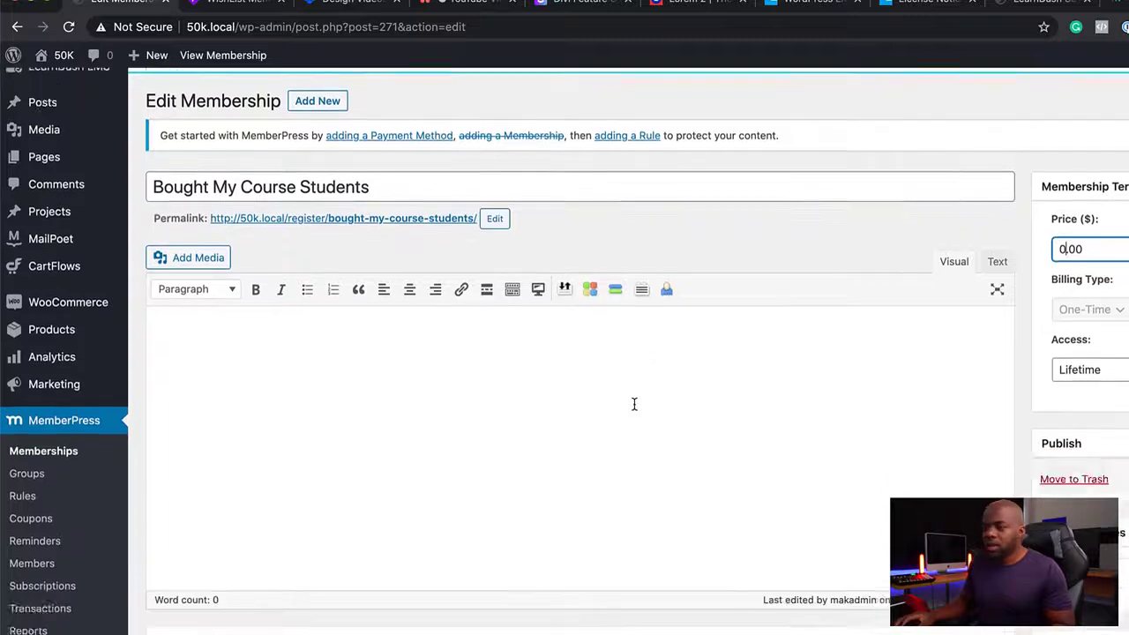
{"action": "scroll", "coordinate": [634, 404], "scroll_direction": "down", "scroll_amount": 3}
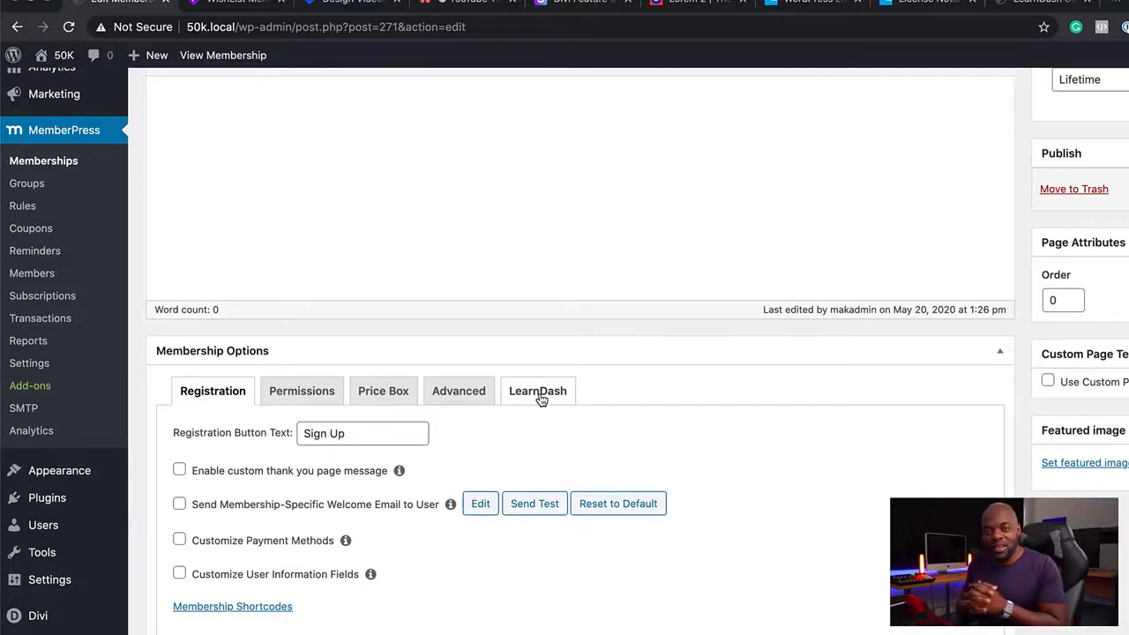
{"action": "scroll", "coordinate": [459, 368], "scroll_direction": "up", "scroll_amount": 5}
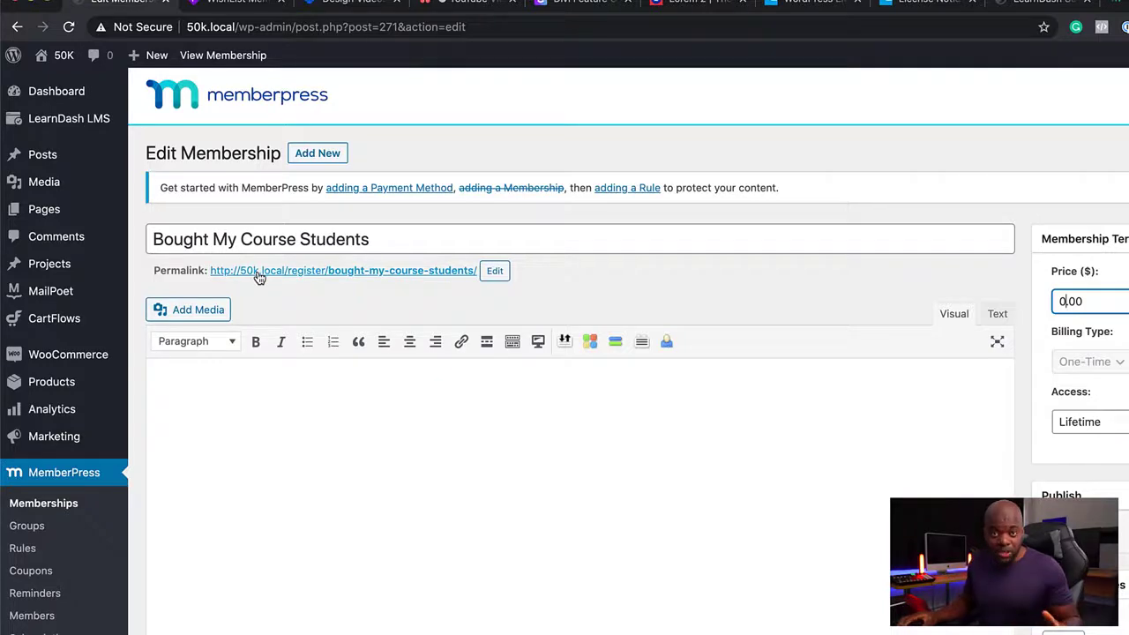
{"action": "scroll", "coordinate": [461, 436], "scroll_direction": "down", "scroll_amount": 5}
{"action": "left_click", "coordinate": [532, 351]}
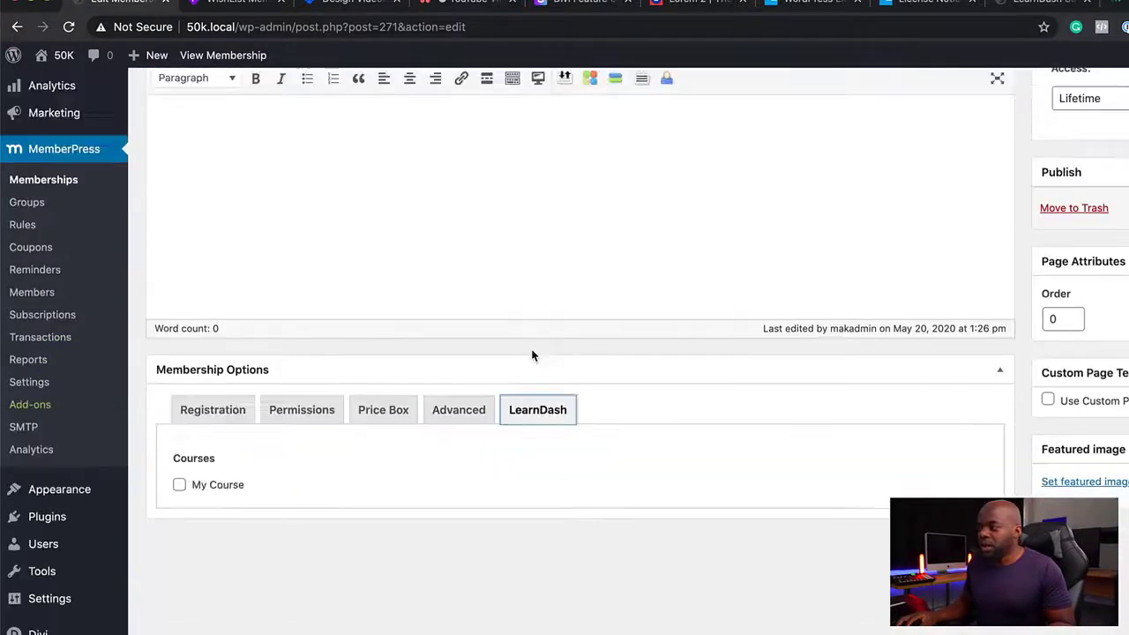
{"action": "left_click", "coordinate": [180, 486]}
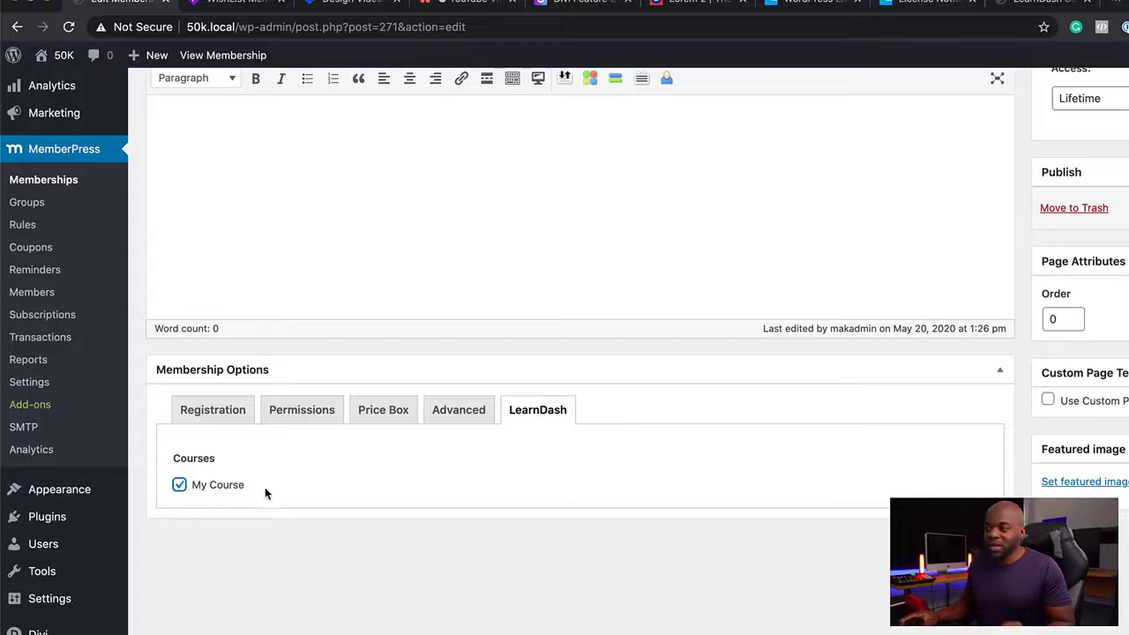
Update the "Bought My Course Students" membership to save its LearnDash course association
{"action": "scroll", "coordinate": [417, 505], "scroll_direction": "up", "scroll_amount": 3}
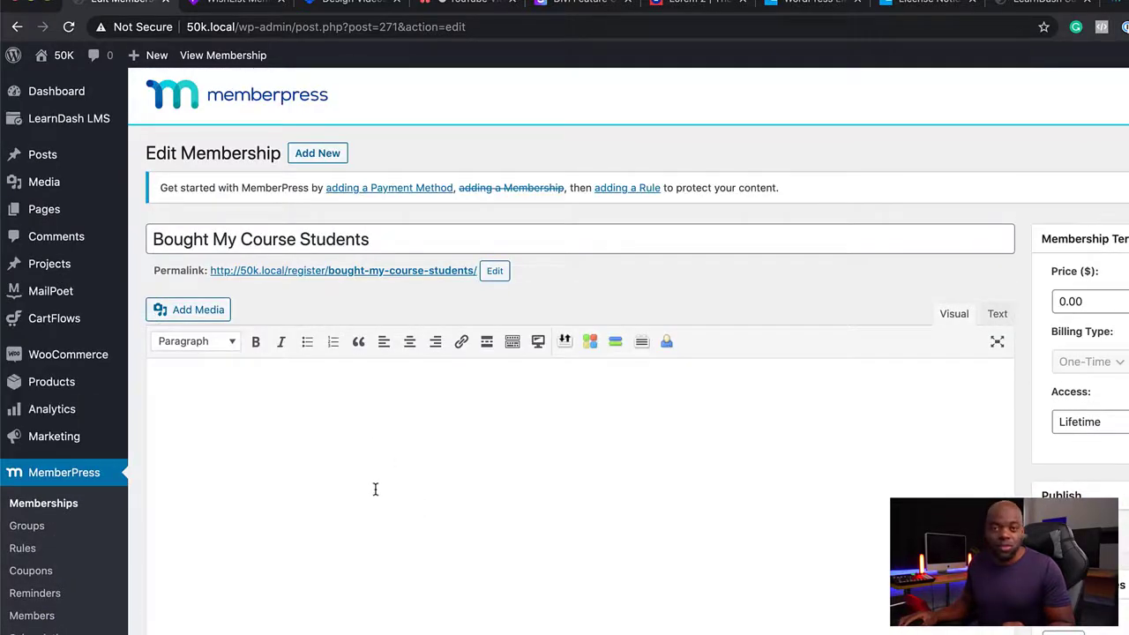
{"action": "scroll", "coordinate": [375, 489], "scroll_direction": "down", "scroll_amount": 3}
{"action": "scroll", "coordinate": [481, 511], "scroll_direction": "down", "scroll_amount": 1}
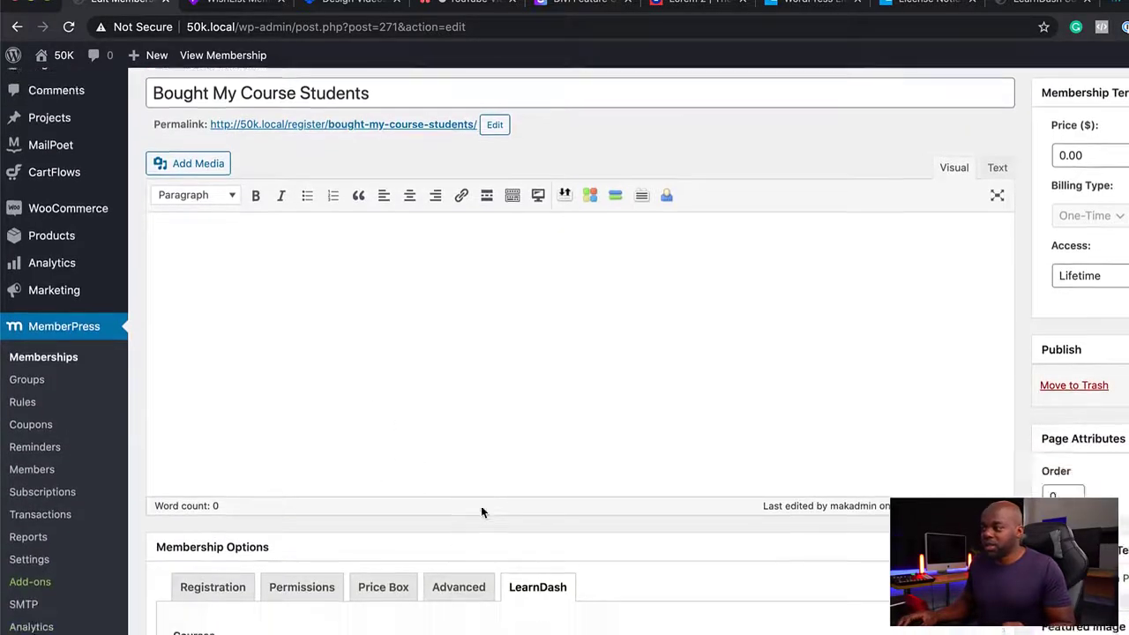
{"action": "scroll", "coordinate": [481, 511], "scroll_direction": "down", "scroll_amount": 2}
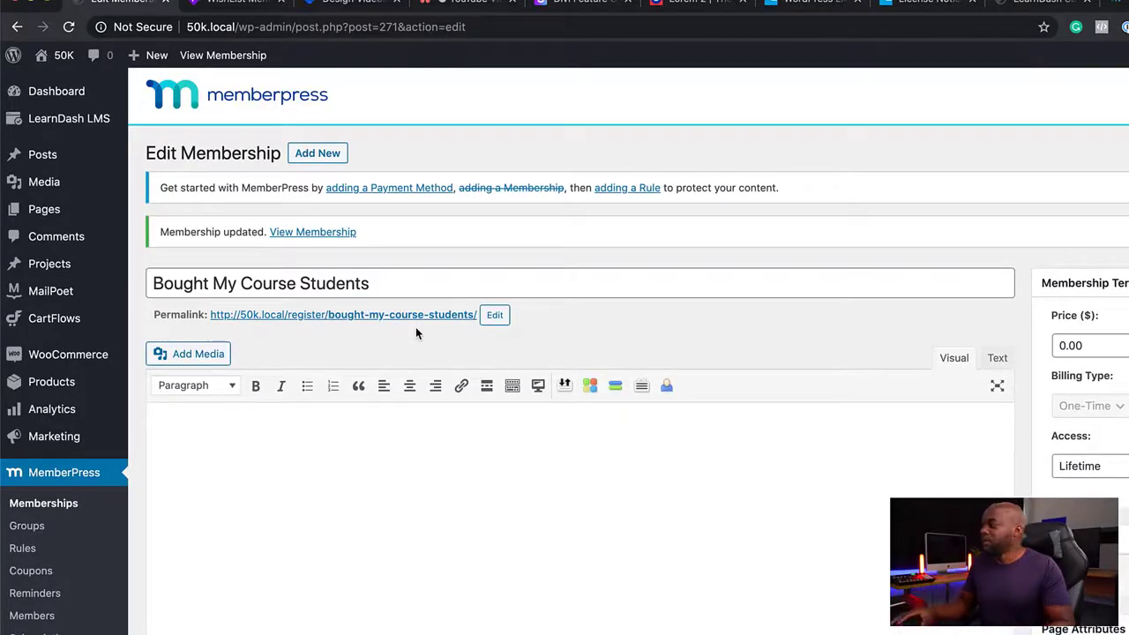
Create and publish a new LearnDash course titled "How to create a course", then return to the courses list
{"action": "mouse_move", "coordinate": [89, 124]}
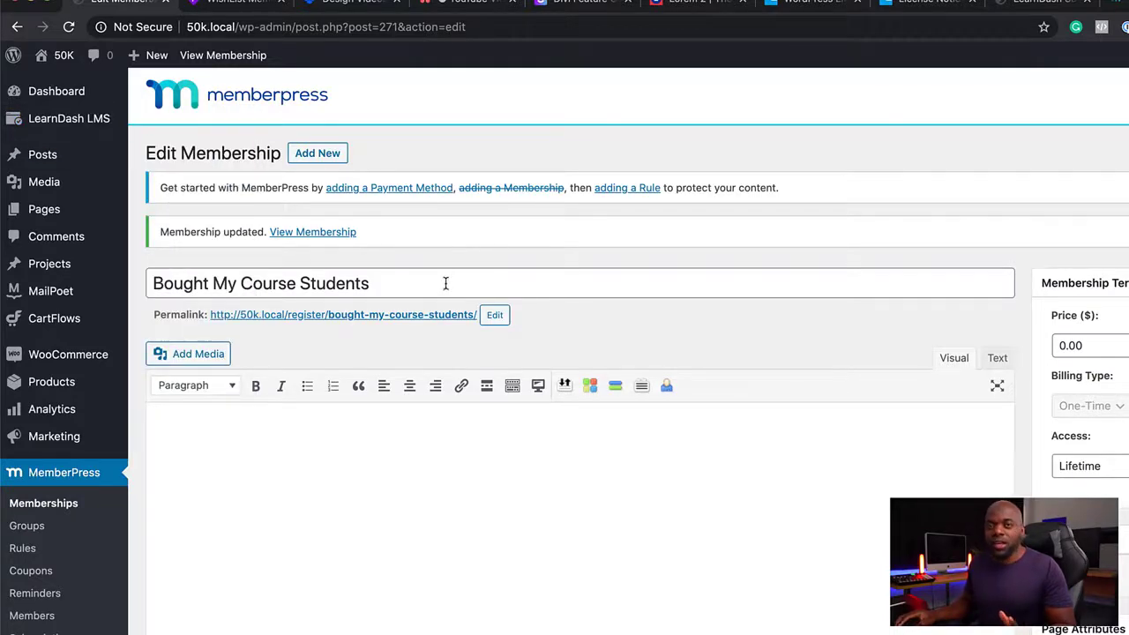
{"action": "left_click", "coordinate": [159, 148]}
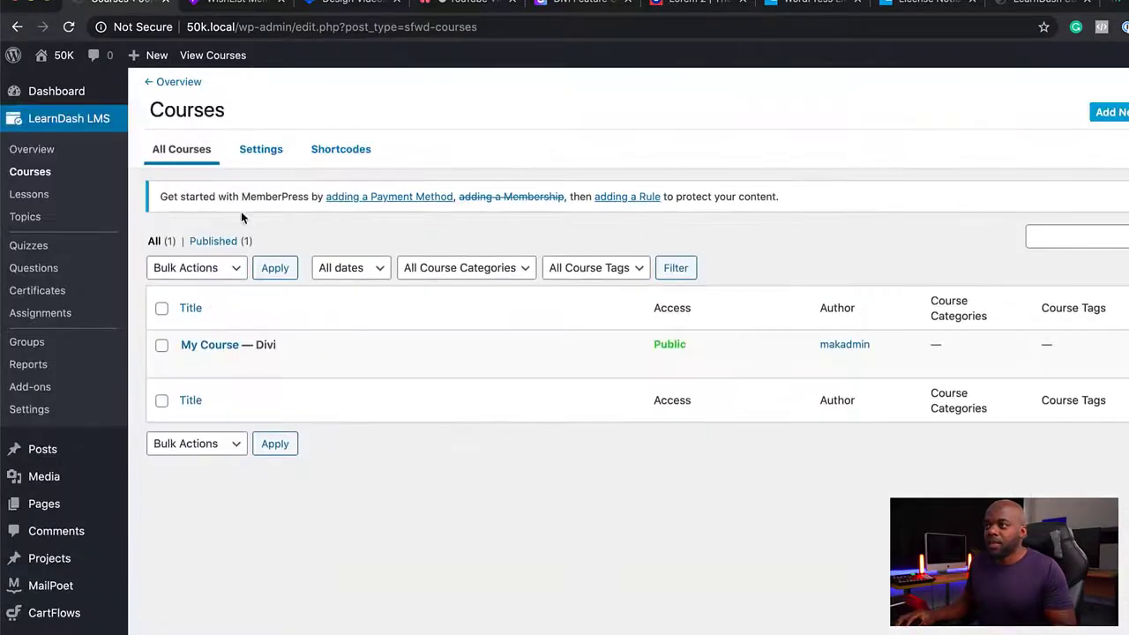
{"action": "mouse_move", "coordinate": [250, 362]}
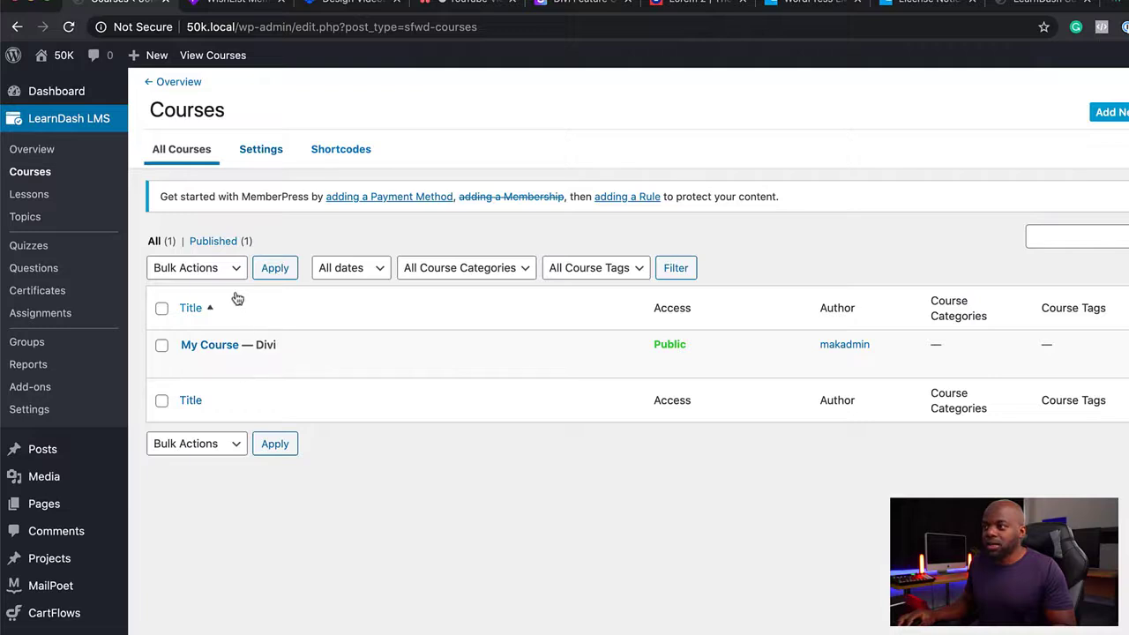
{"action": "left_click", "coordinate": [1111, 117]}
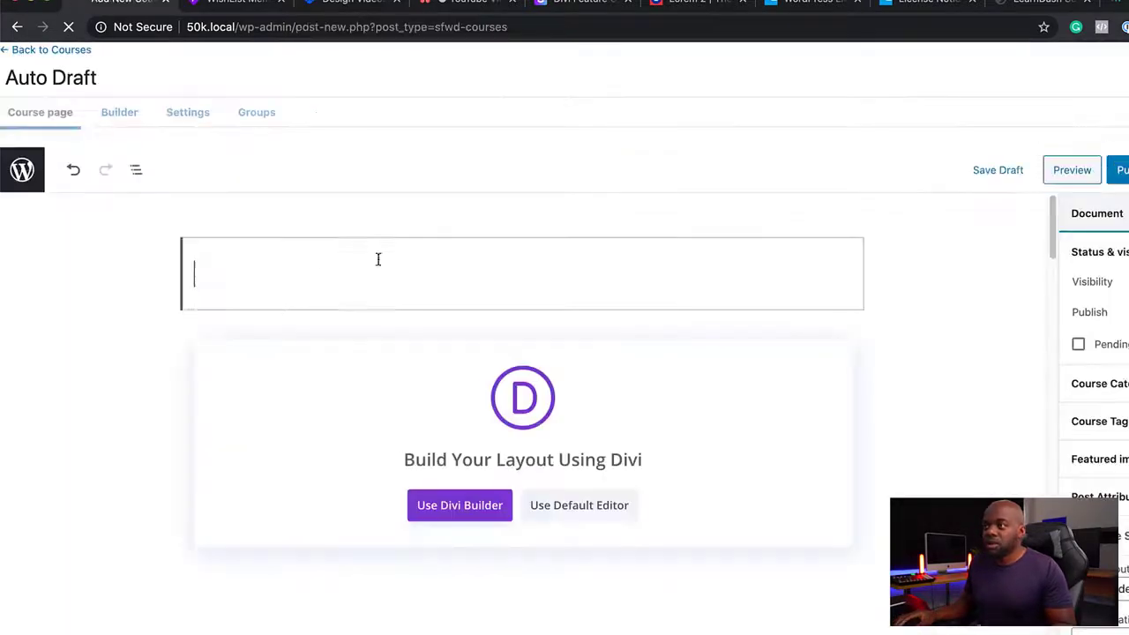
{"action": "type", "text": "How to create a course"}
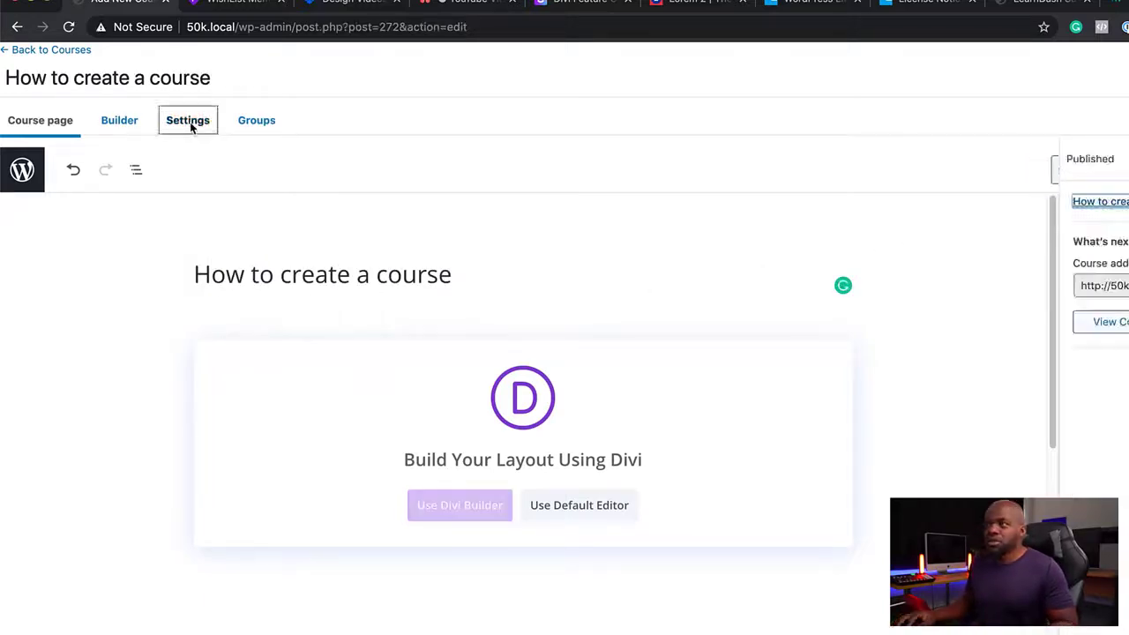
{"action": "left_click", "coordinate": [51, 51]}
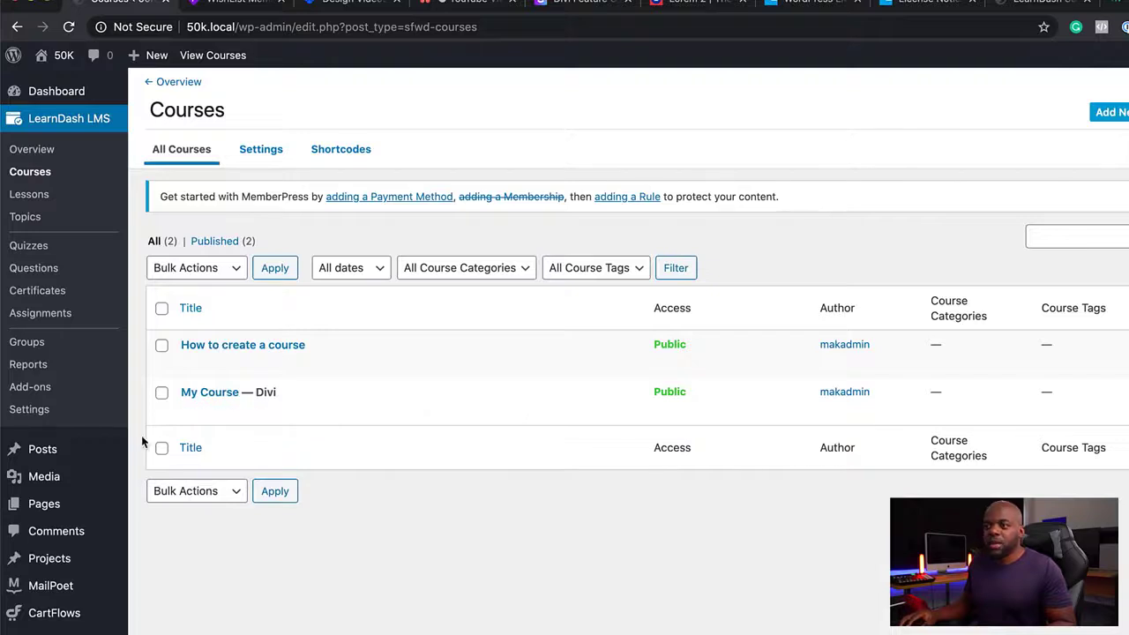
Open the "Bought My Course Students" membership and check which LearnDash courses its membership options offer
{"action": "mouse_move", "coordinate": [95, 451]}
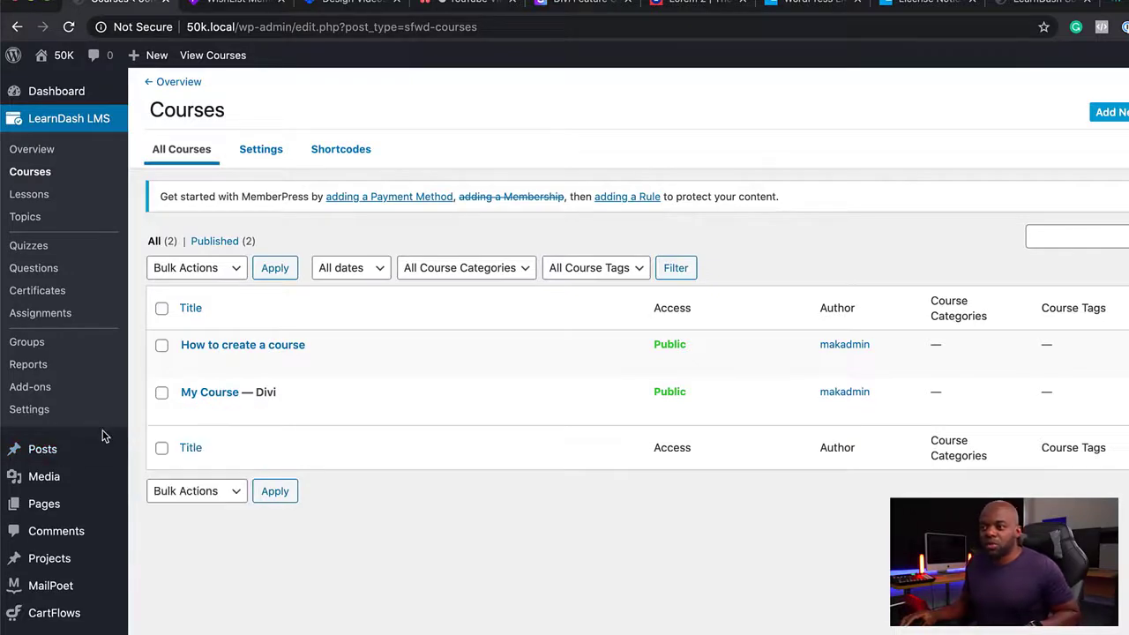
{"action": "scroll", "coordinate": [105, 448], "scroll_direction": "down", "scroll_amount": 1}
{"action": "scroll", "coordinate": [82, 442], "scroll_direction": "down", "scroll_amount": 2}
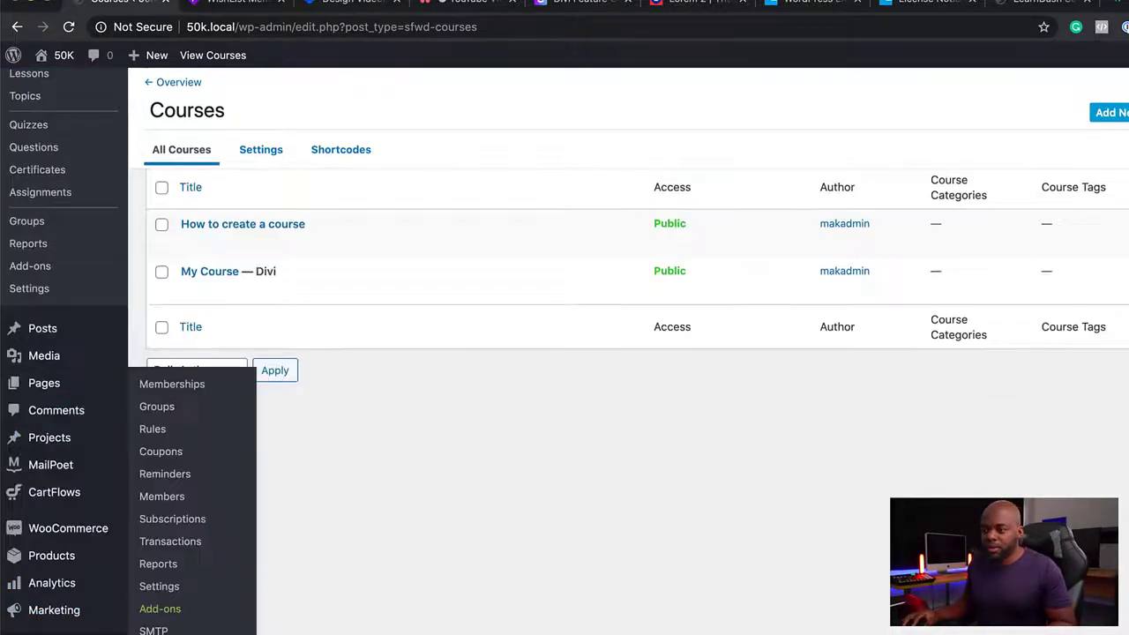
{"action": "left_click", "coordinate": [194, 387]}
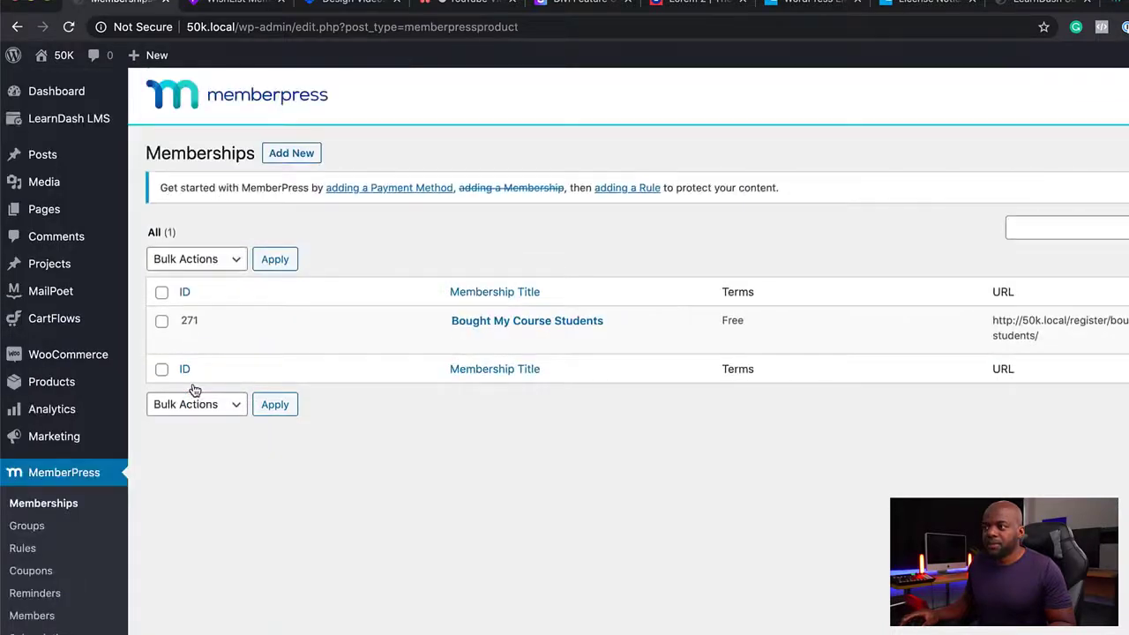
{"action": "mouse_move", "coordinate": [467, 338]}
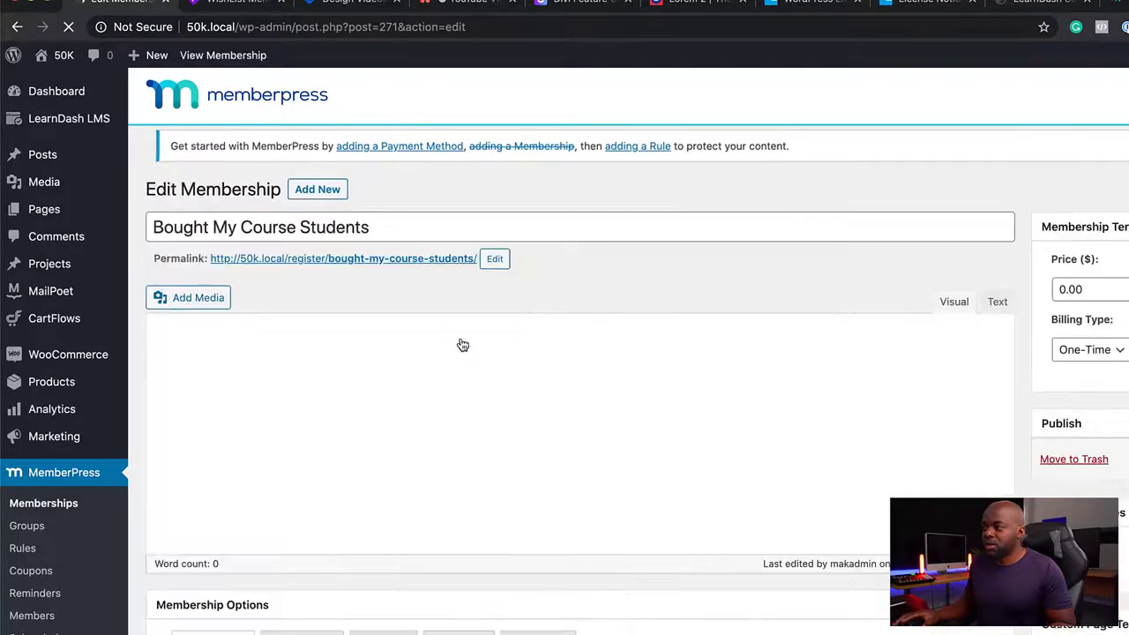
{"action": "scroll", "coordinate": [534, 486], "scroll_direction": "down", "scroll_amount": 5}
{"action": "left_click", "coordinate": [537, 494]}
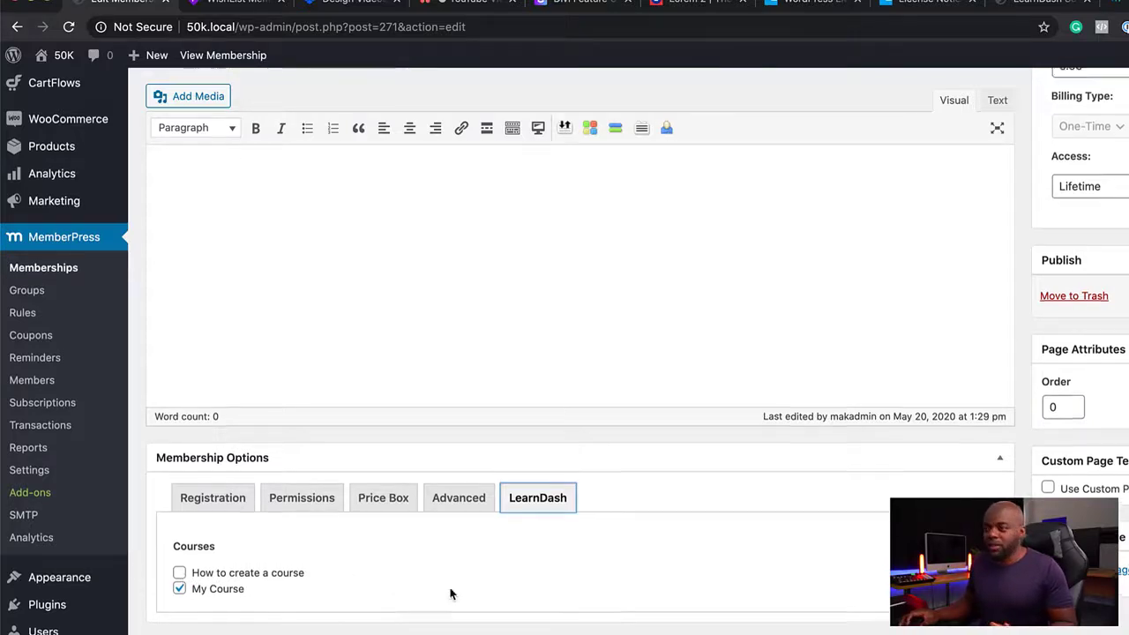
{"action": "scroll", "coordinate": [448, 589], "scroll_direction": "up", "scroll_amount": 3}
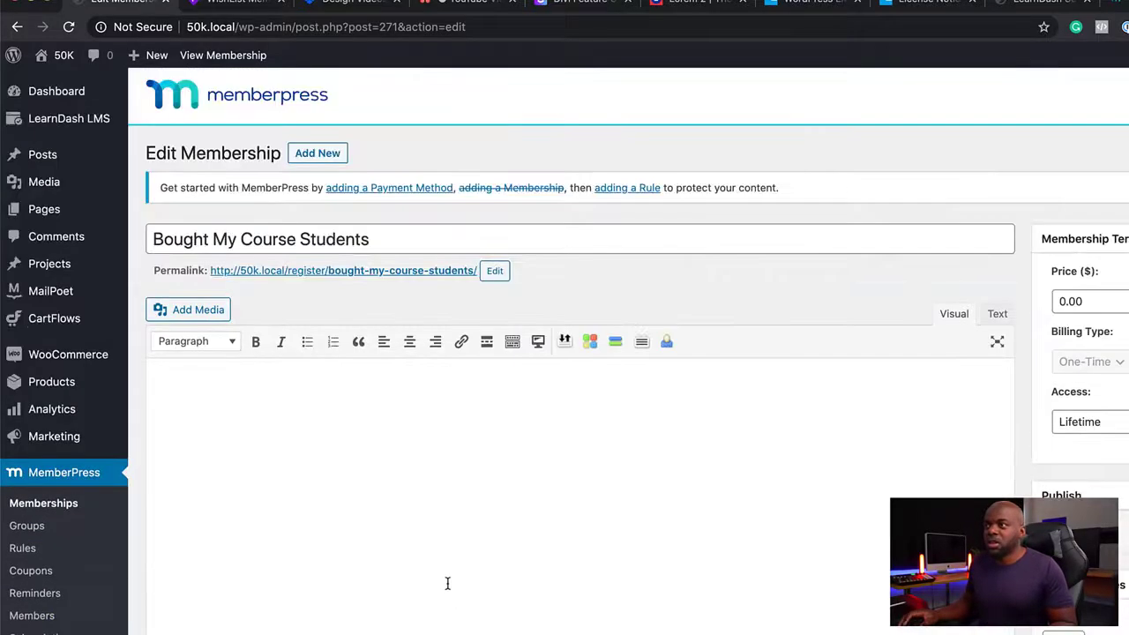
Create and publish a new MemberPress membership titled "How to create a course students"
{"action": "left_click", "coordinate": [316, 154]}
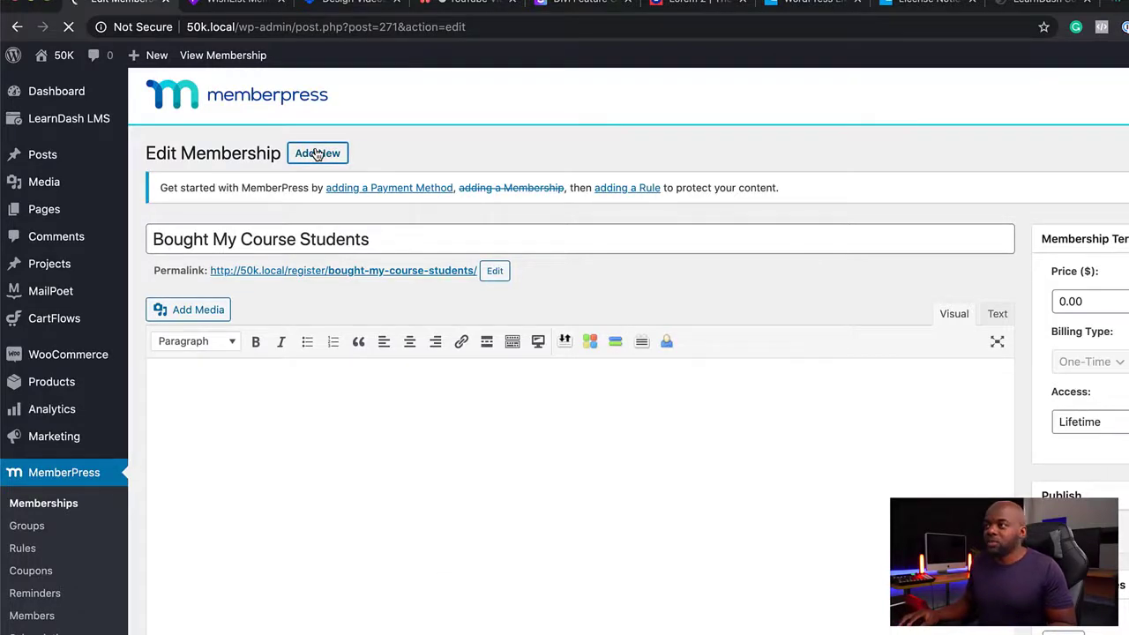
{"action": "type", "text": "How "}
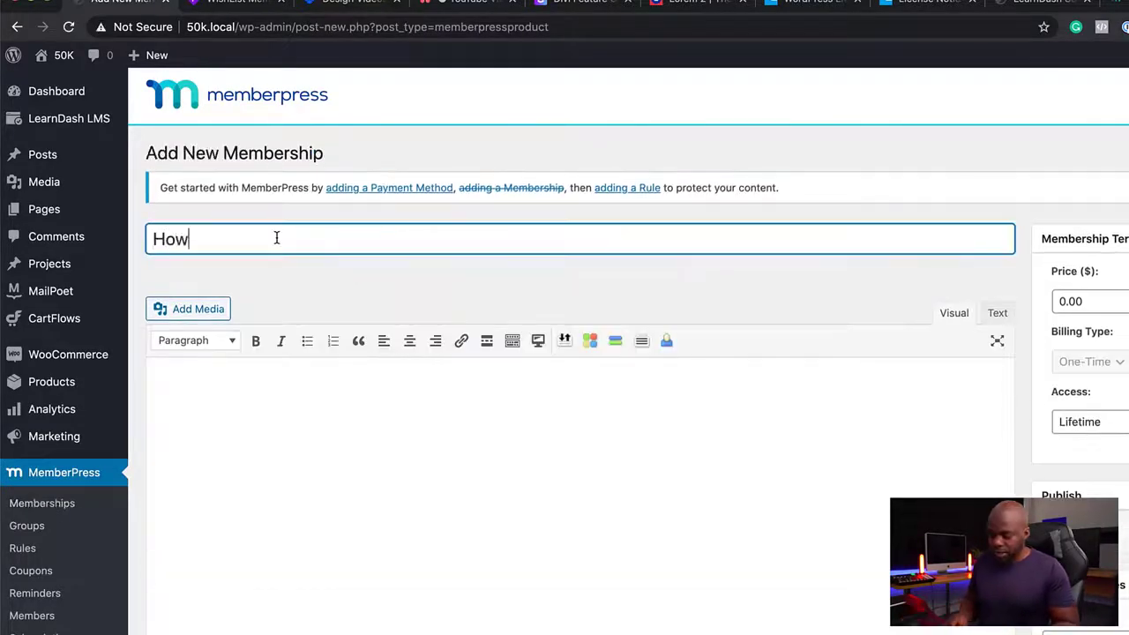
{"action": "type", "text": "to create a course students"}
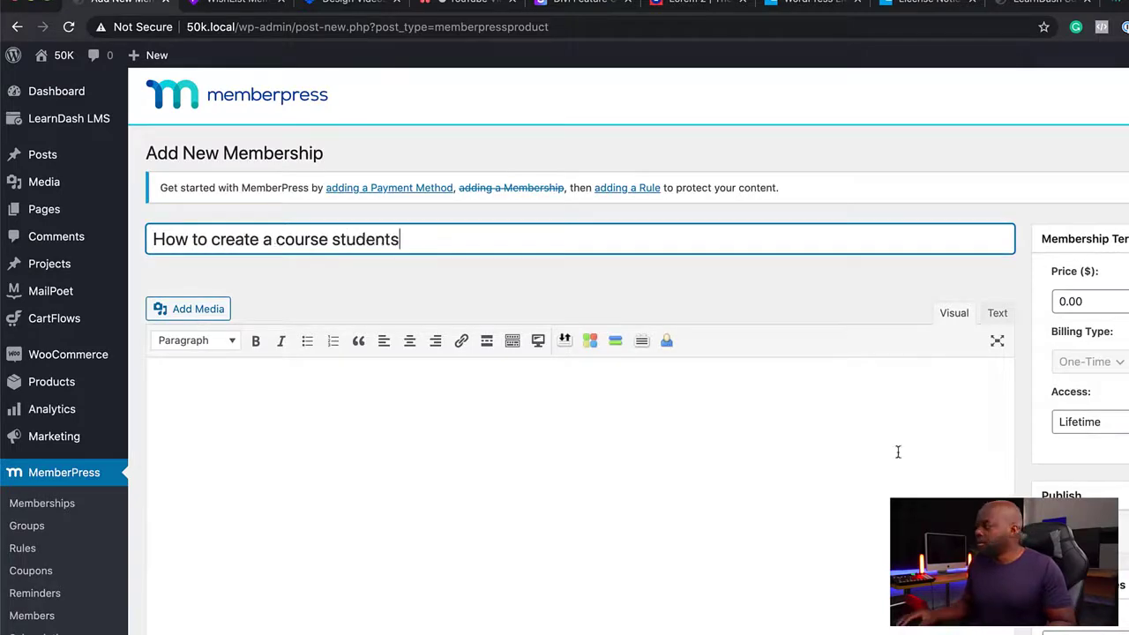
{"action": "key", "text": "Return"}
Associate the LearnDash course "How to create a course" with the new membership and update it
{"action": "scroll", "coordinate": [539, 361], "scroll_direction": "down", "scroll_amount": 5}
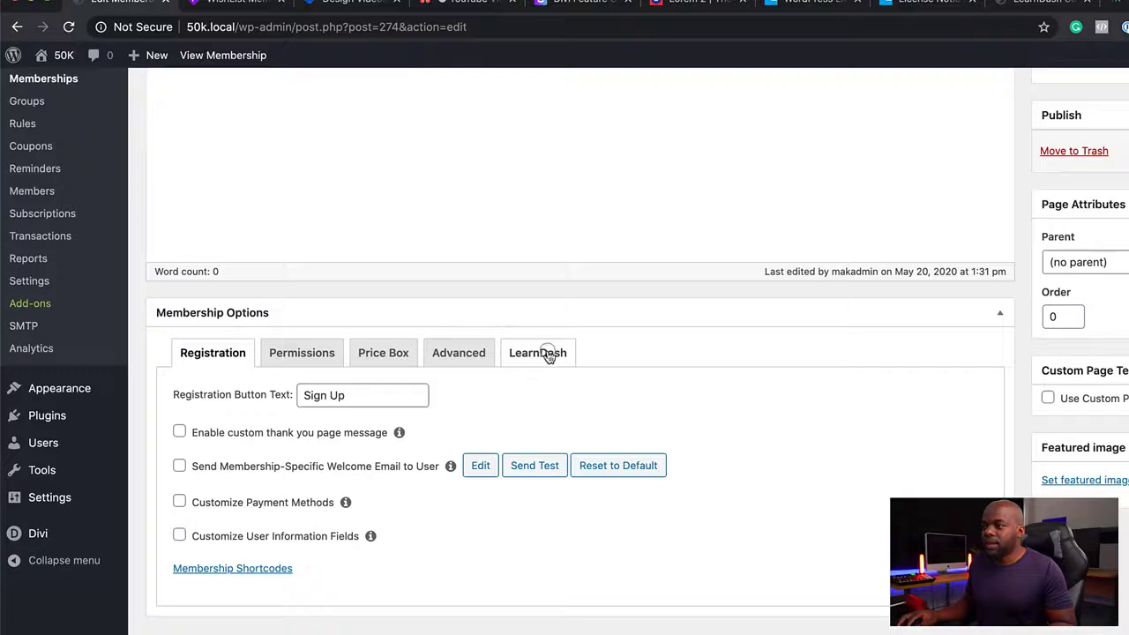
{"action": "left_click", "coordinate": [547, 352]}
{"action": "left_click", "coordinate": [180, 529]}
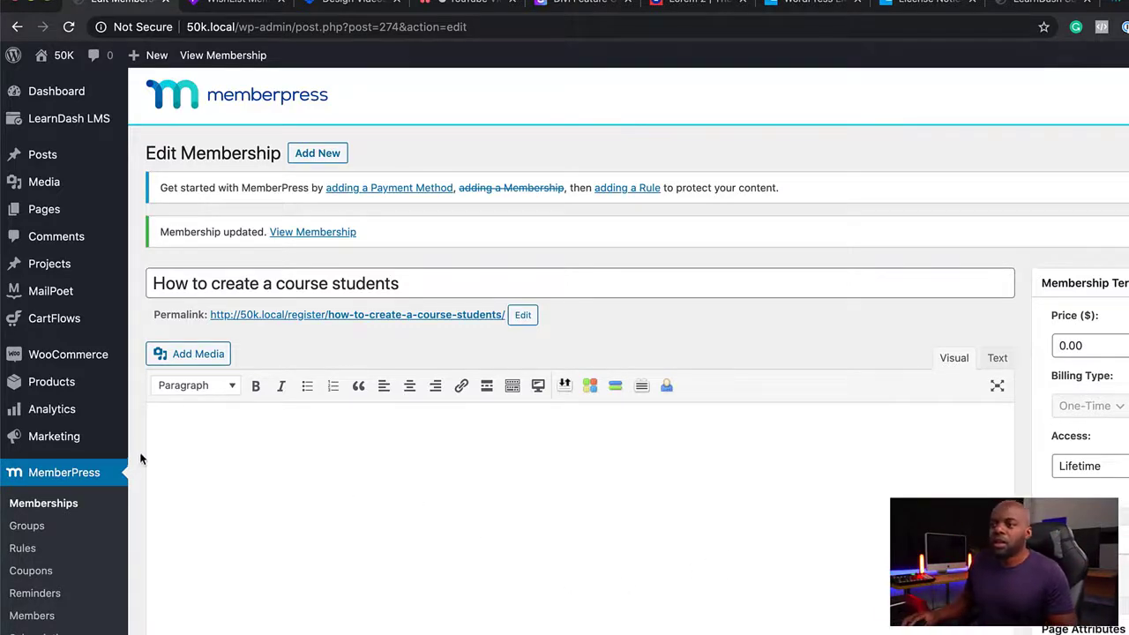
Add a new payment method entry in the MemberPress payment settings
{"action": "scroll", "coordinate": [142, 448], "scroll_direction": "down", "scroll_amount": 3}
{"action": "scroll", "coordinate": [340, 478], "scroll_direction": "down", "scroll_amount": 1}
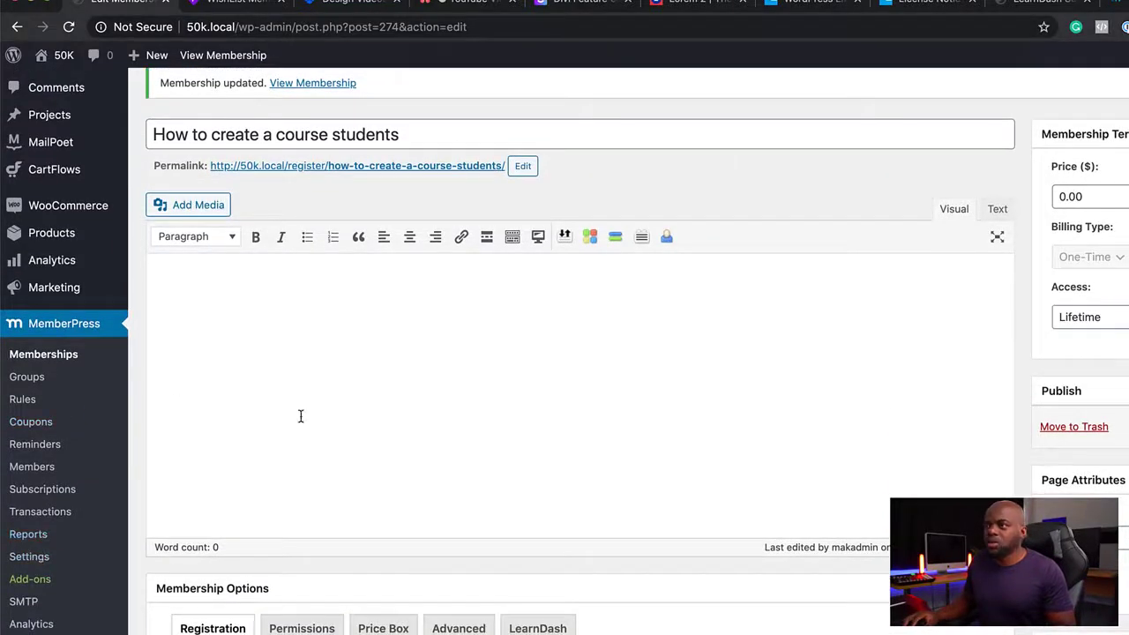
{"action": "scroll", "coordinate": [412, 436], "scroll_direction": "up", "scroll_amount": 4}
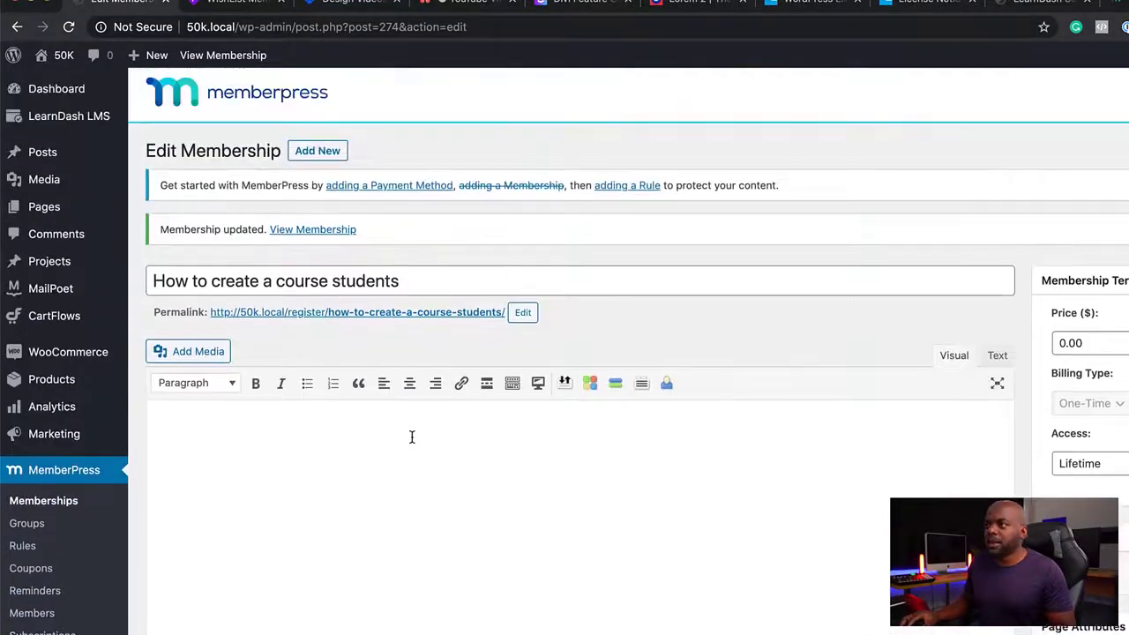
{"action": "left_click", "coordinate": [374, 192]}
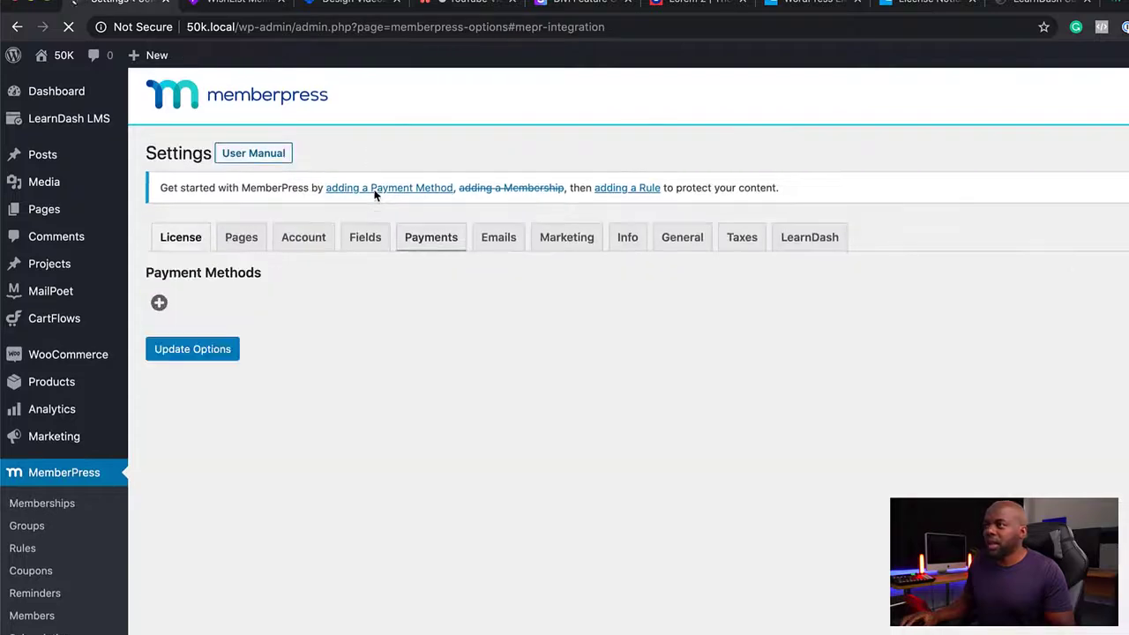
{"action": "left_click", "coordinate": [159, 305]}
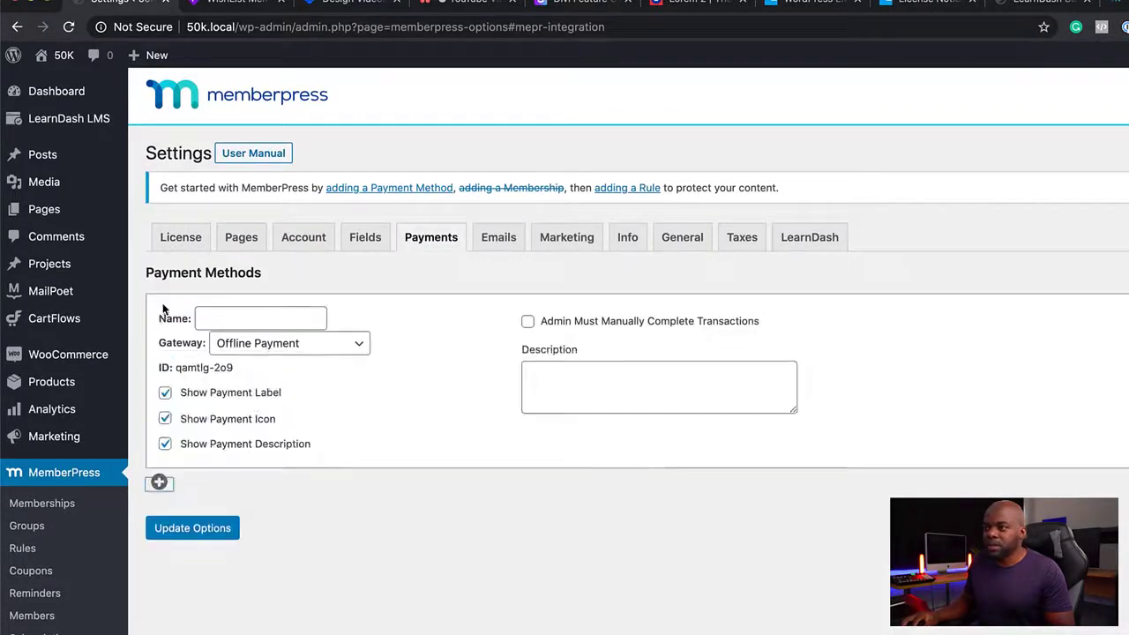
Name the payment method "PayPal" and look through the available payment gateways
{"action": "left_click", "coordinate": [216, 318]}
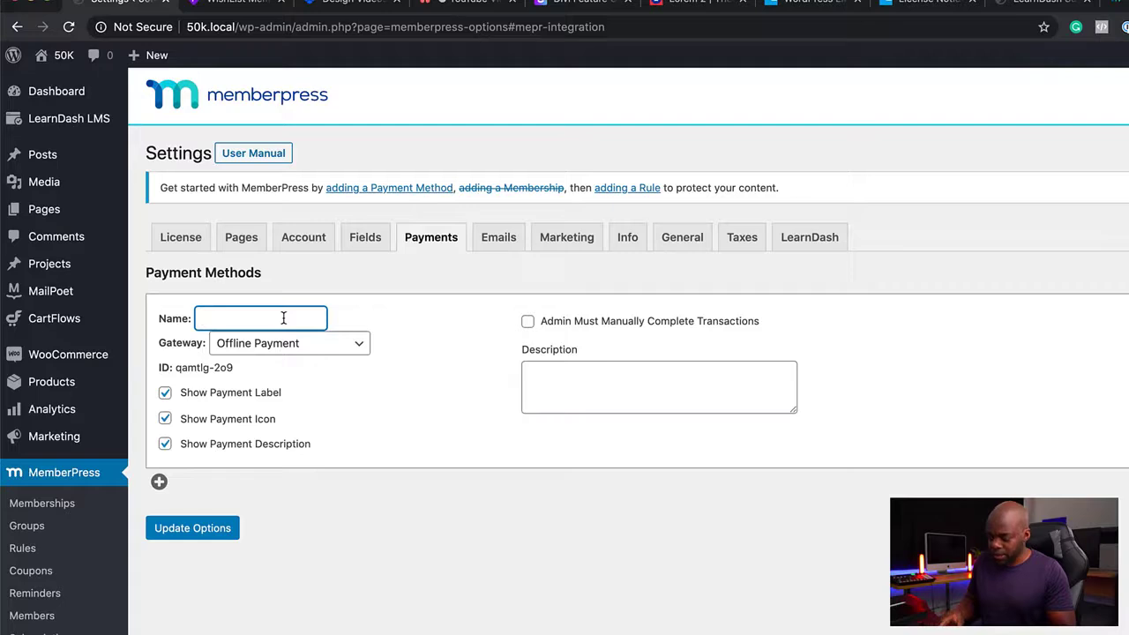
{"action": "type", "text": "PayPal"}
{"action": "left_click", "coordinate": [313, 344]}
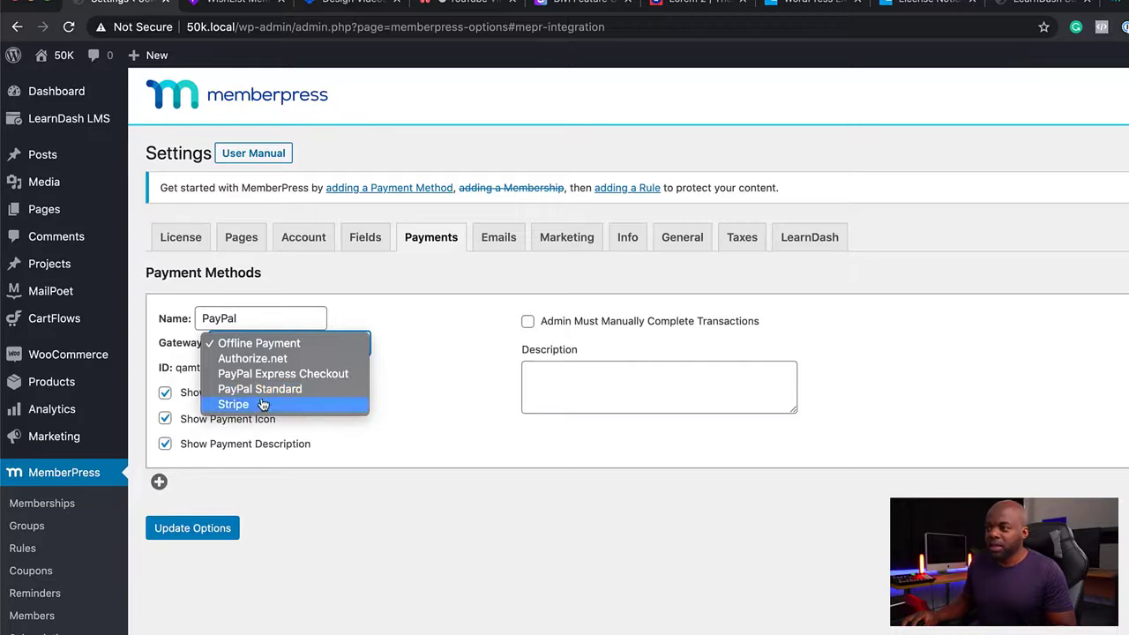
{"action": "left_click", "coordinate": [432, 350]}
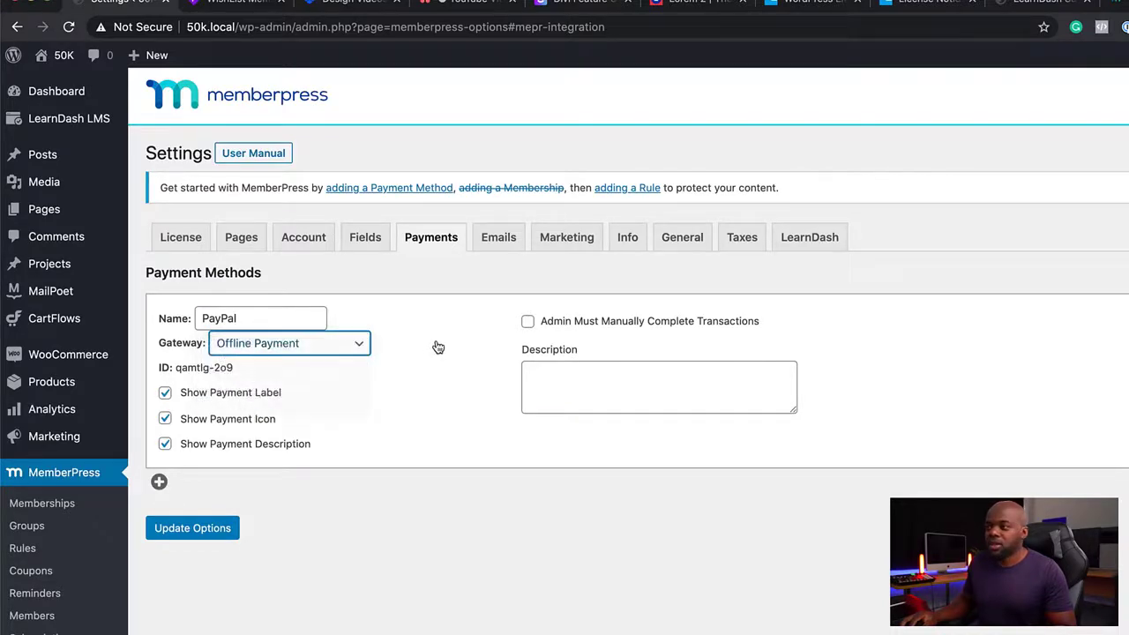
Name the Offline Payment method "Woocommerce" and save the payment options
{"action": "left_click", "coordinate": [240, 319]}
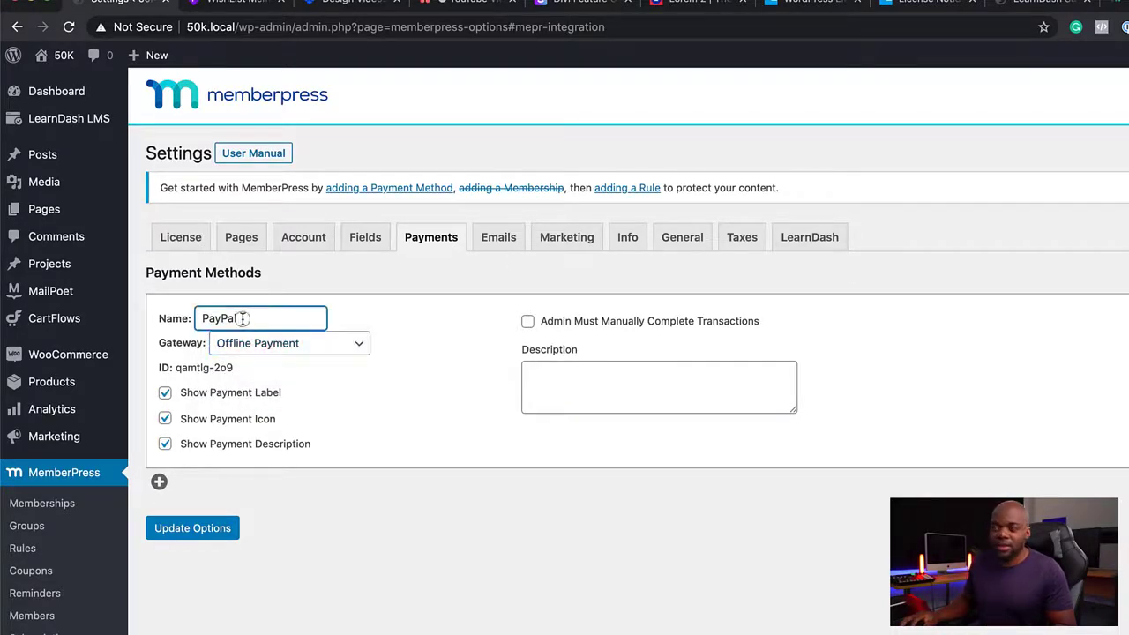
{"action": "double_click", "coordinate": [242, 318]}
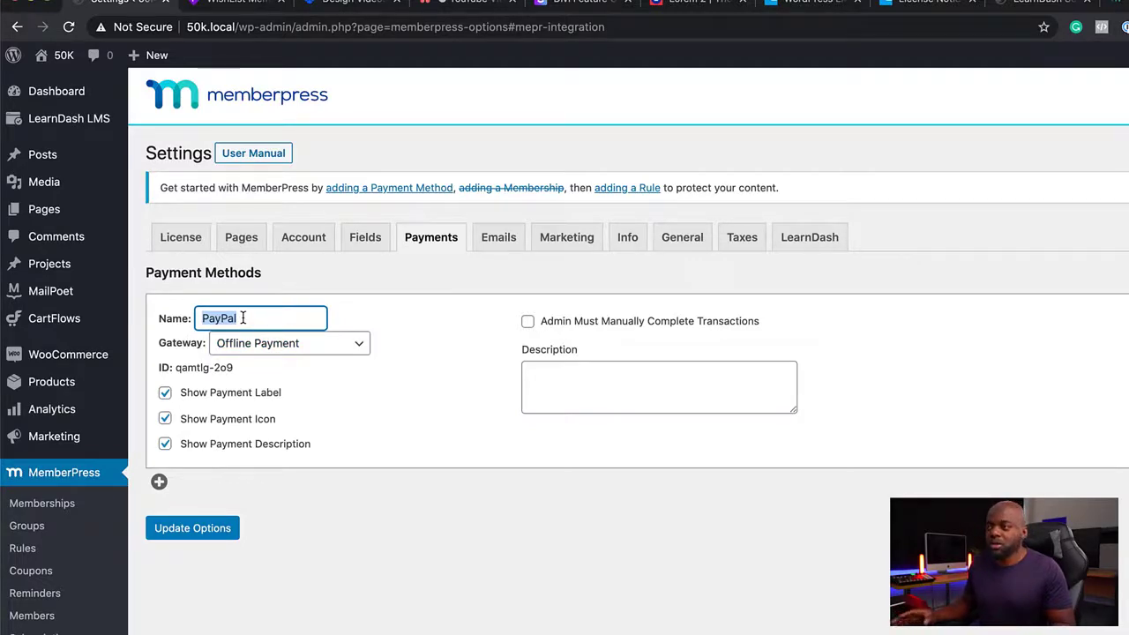
{"action": "key", "text": "BackSpace"}
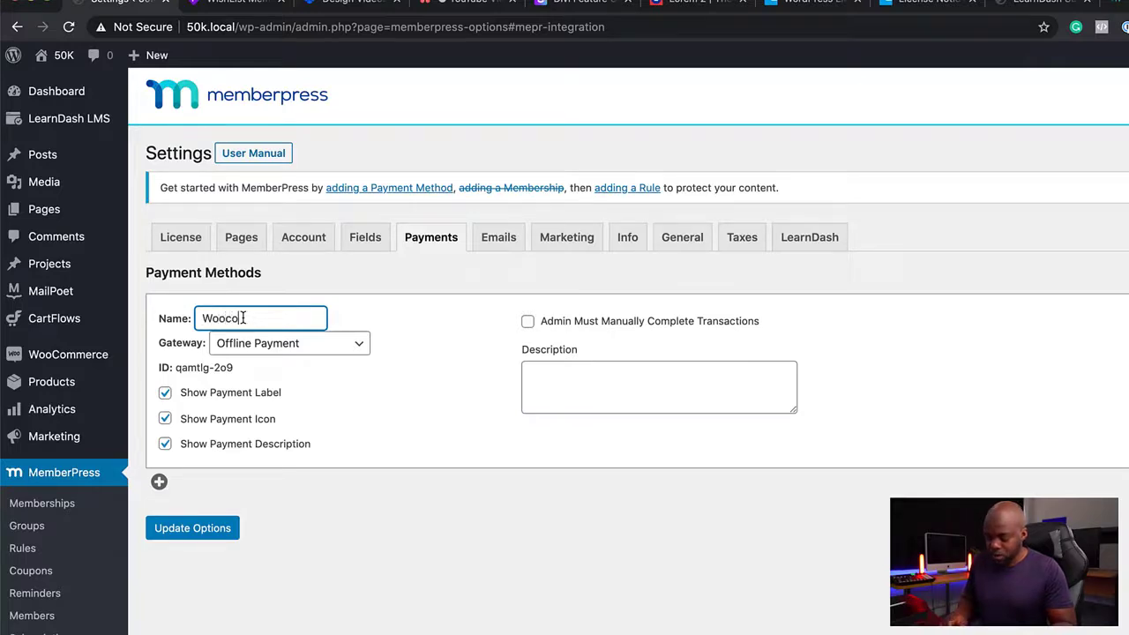
{"action": "type", "text": "Woocommerce"}
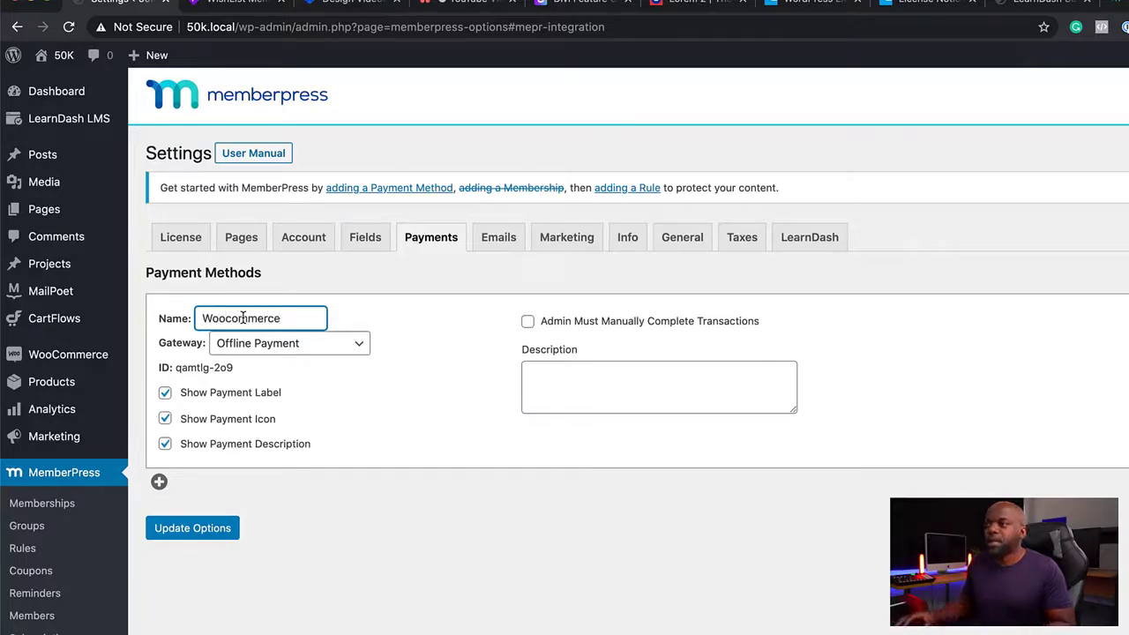
{"action": "left_click", "coordinate": [205, 533]}
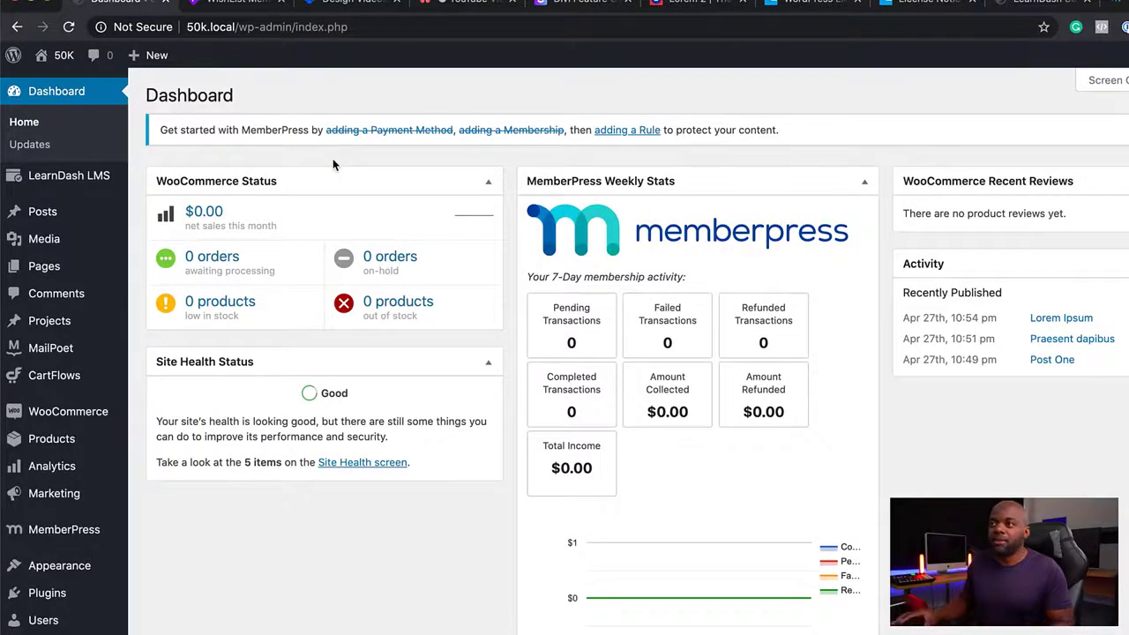
Open the LearnDash add-ons list and check the WooCommerce for LearnDash add-on
{"action": "mouse_move", "coordinate": [102, 183]}
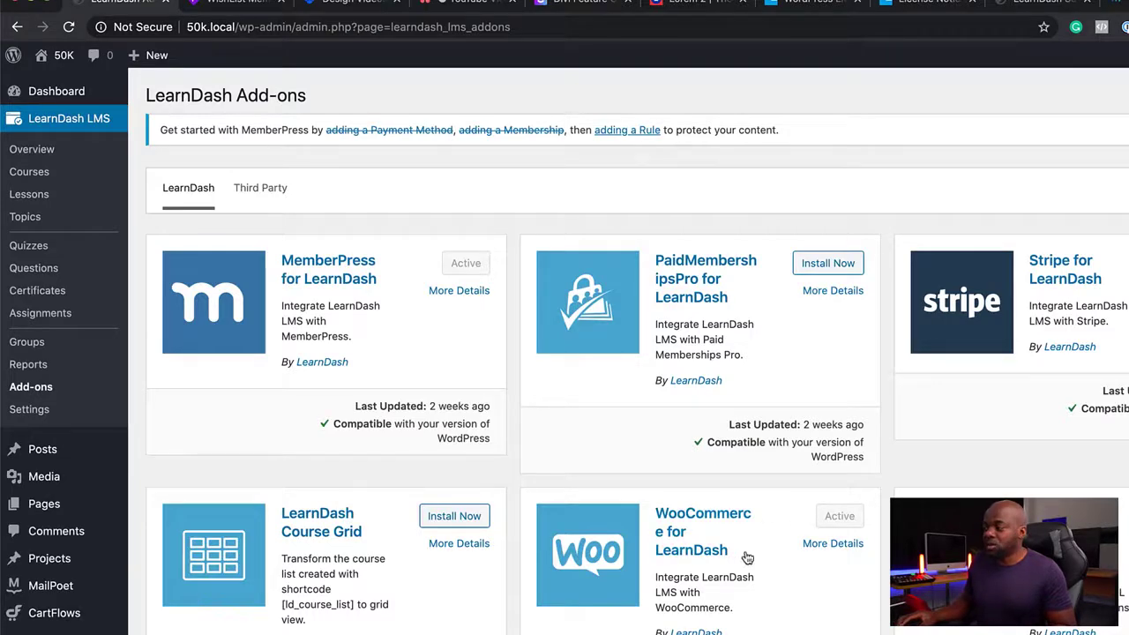
{"action": "scroll", "coordinate": [74, 427], "scroll_direction": "down", "scroll_amount": 2}
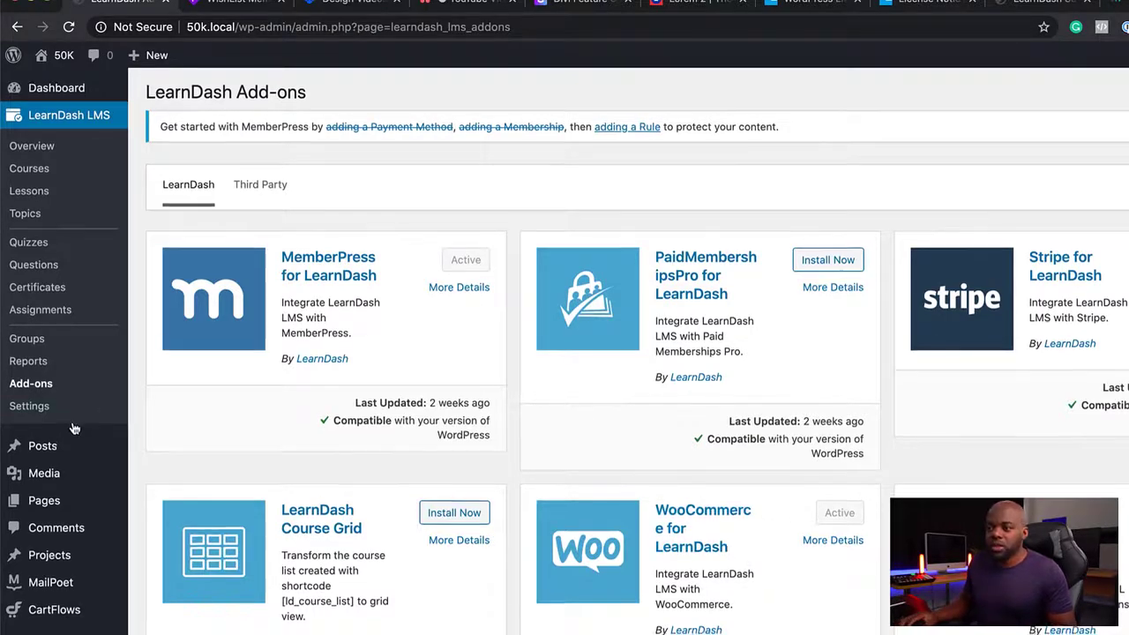
{"action": "scroll", "coordinate": [74, 427], "scroll_direction": "down", "scroll_amount": 2}
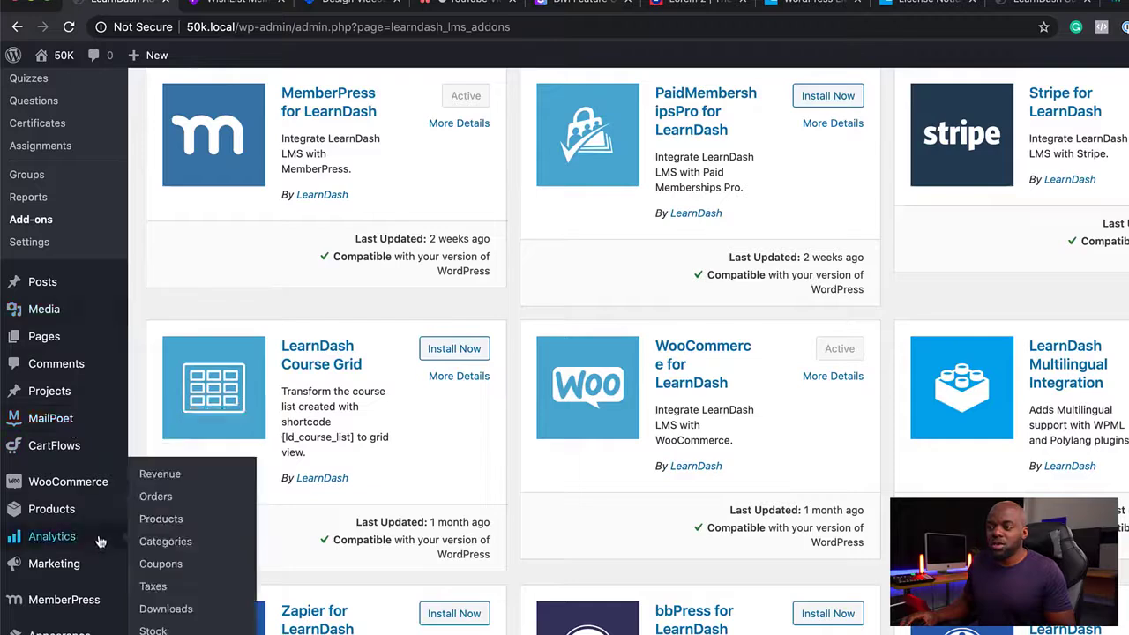
Create a new WooCommerce product named "How to create a course"
{"action": "mouse_move", "coordinate": [61, 511]}
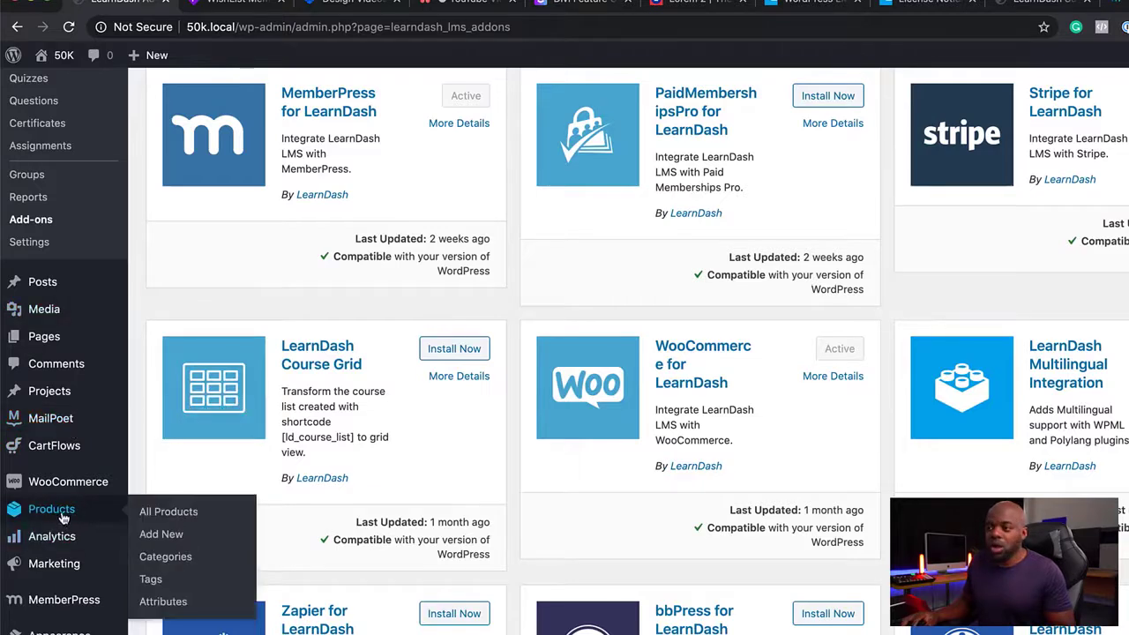
{"action": "left_click", "coordinate": [169, 511]}
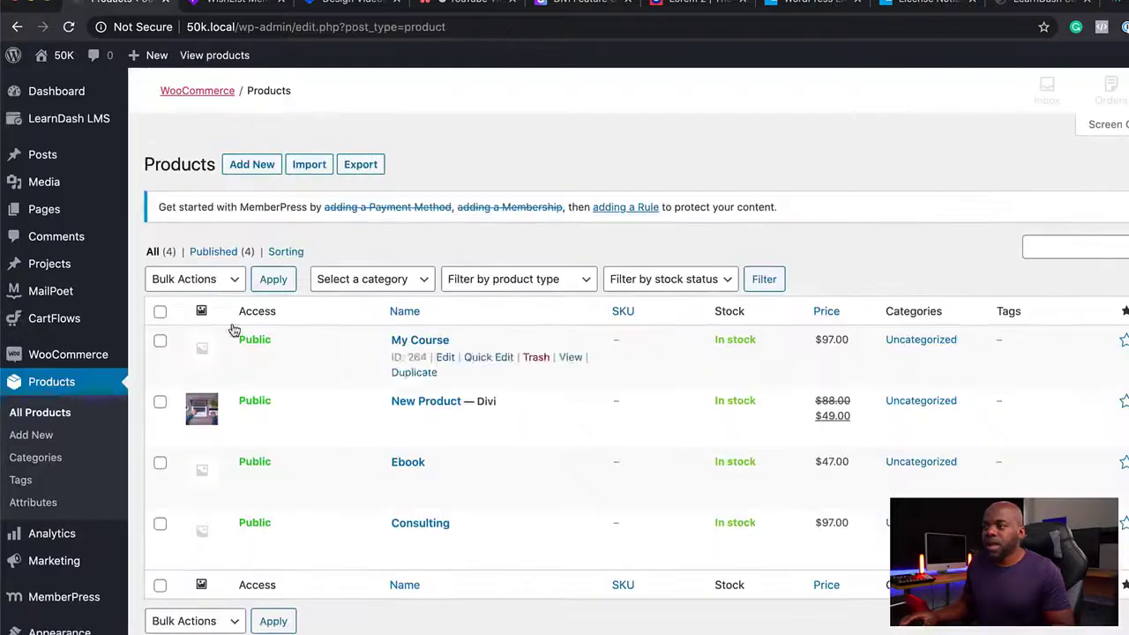
{"action": "left_click", "coordinate": [261, 170]}
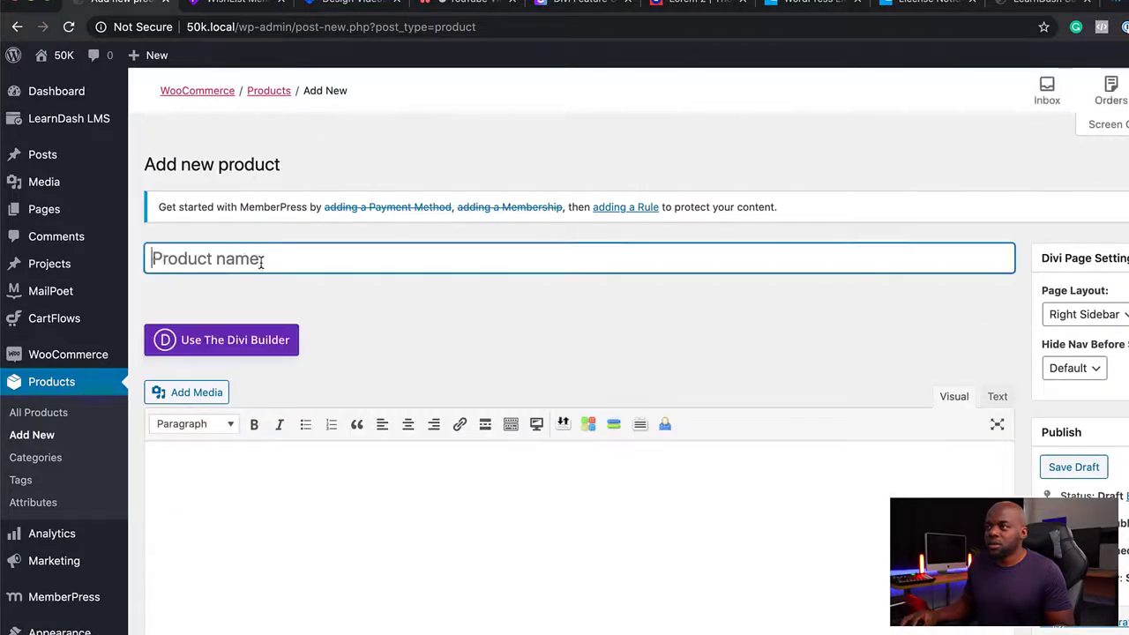
{"action": "type", "text": "How to create a course"}
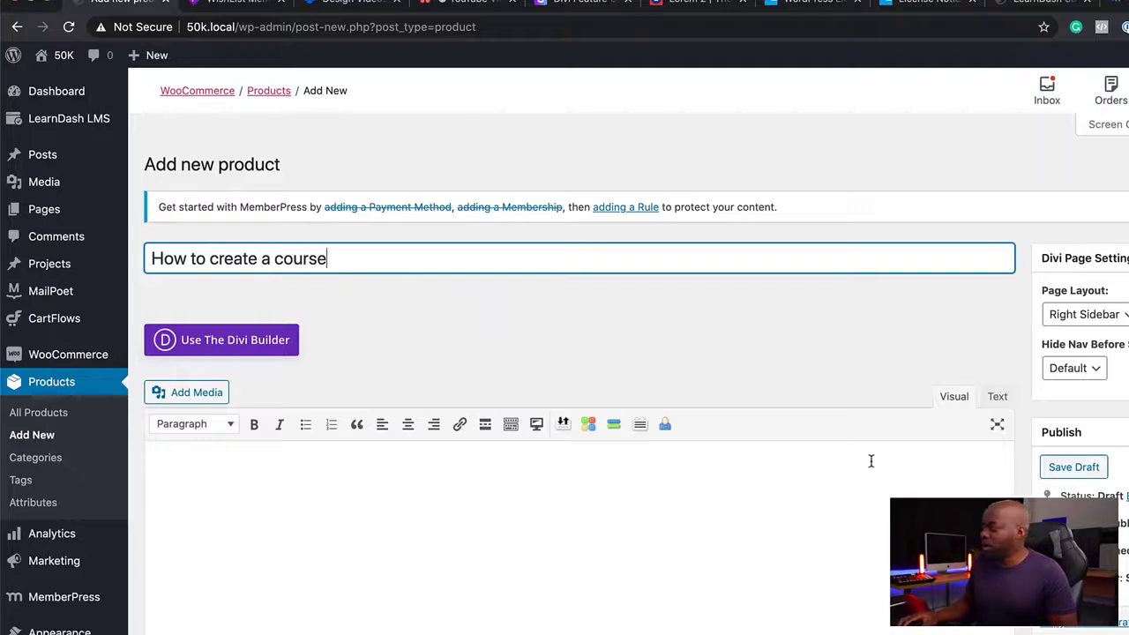
Set the product type to Course and the regular price to 97 dollars
{"action": "scroll", "coordinate": [869, 461], "scroll_direction": "down", "scroll_amount": 5}
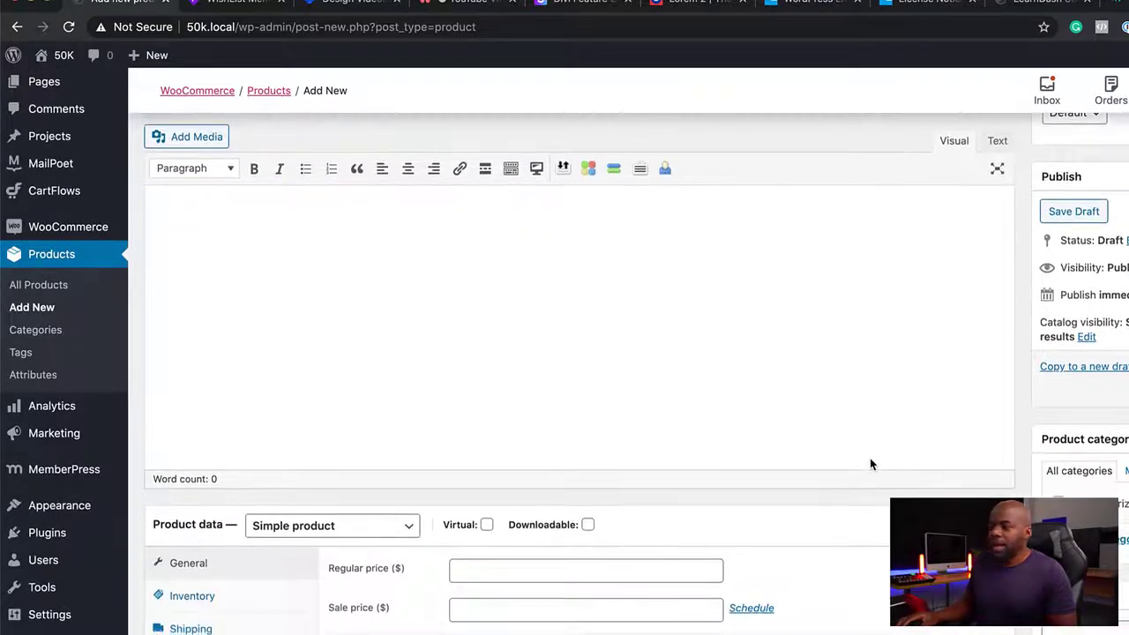
{"action": "scroll", "coordinate": [870, 457], "scroll_direction": "down", "scroll_amount": 2}
{"action": "left_click", "coordinate": [353, 434]}
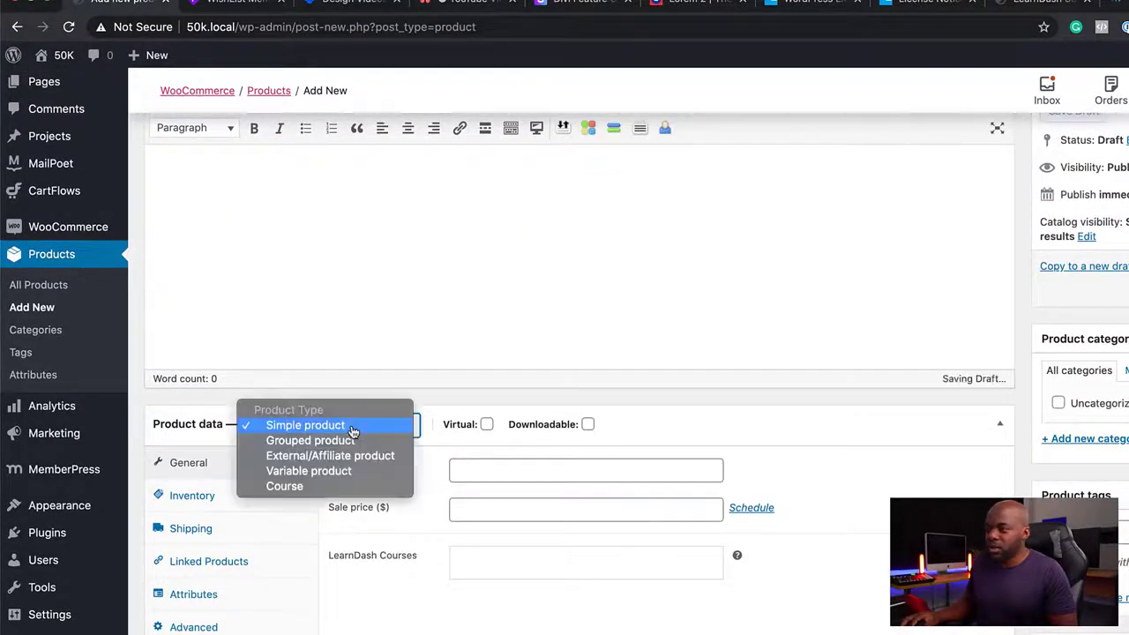
{"action": "left_click", "coordinate": [321, 488]}
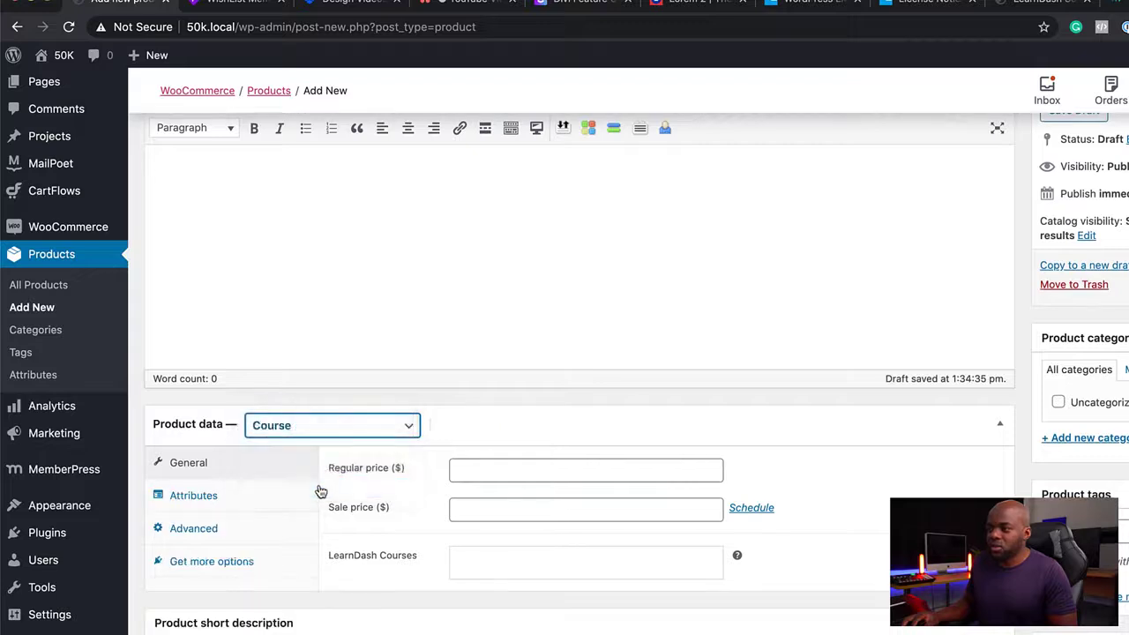
{"action": "left_click", "coordinate": [461, 469]}
{"action": "left_click", "coordinate": [479, 532]}
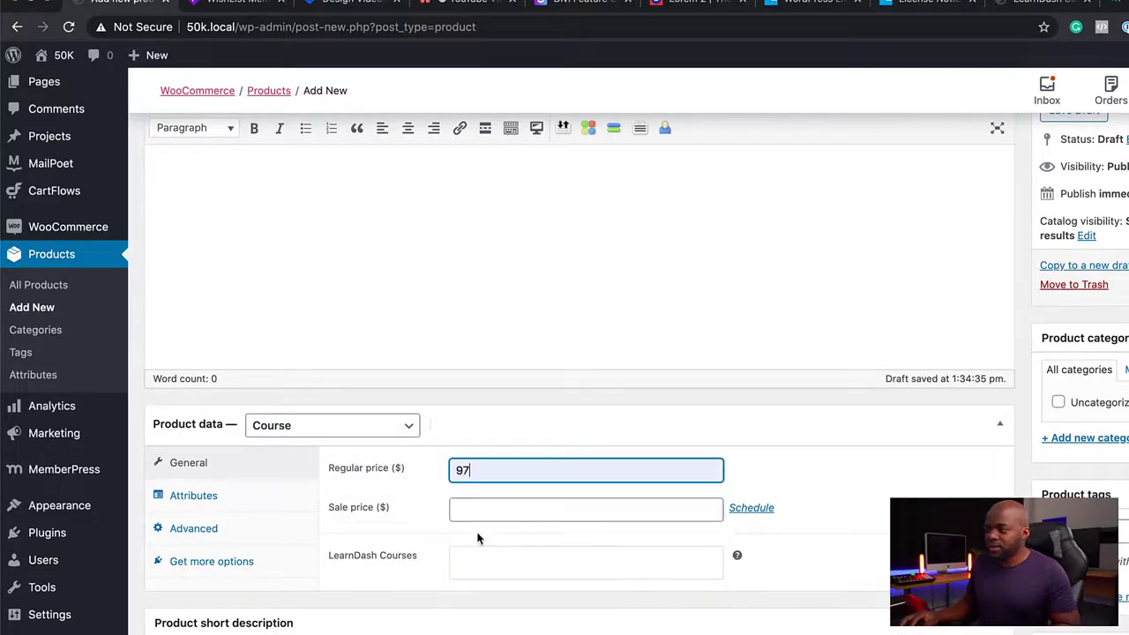
Link the product to the LearnDash course "How to create a course" and publish it
{"action": "scroll", "coordinate": [291, 509], "scroll_direction": "down", "scroll_amount": 1}
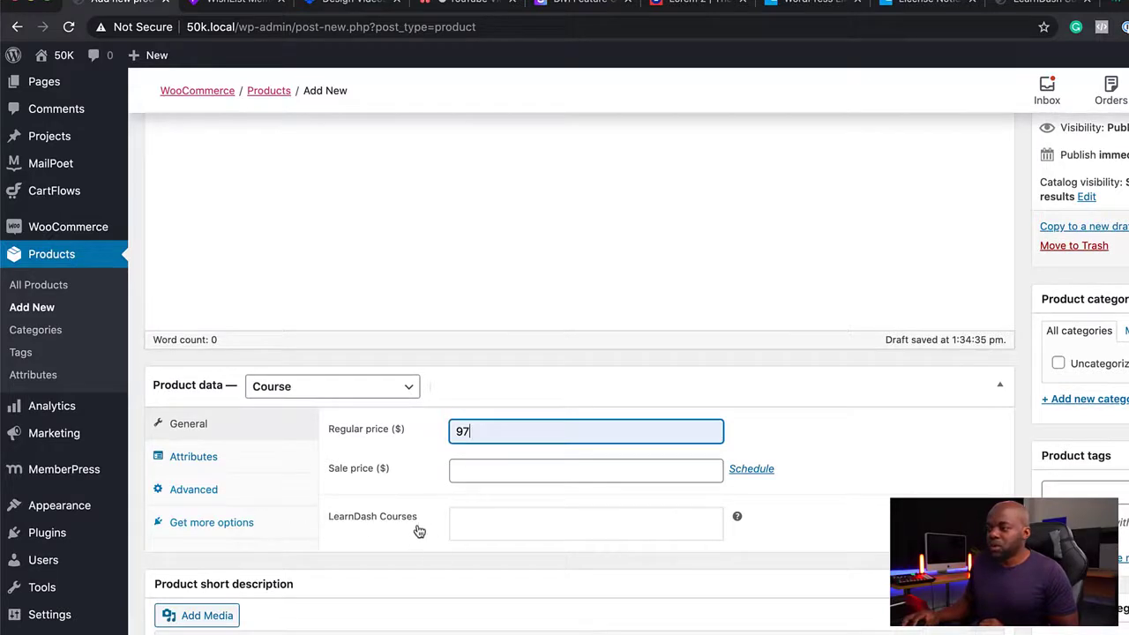
{"action": "left_click", "coordinate": [458, 520]}
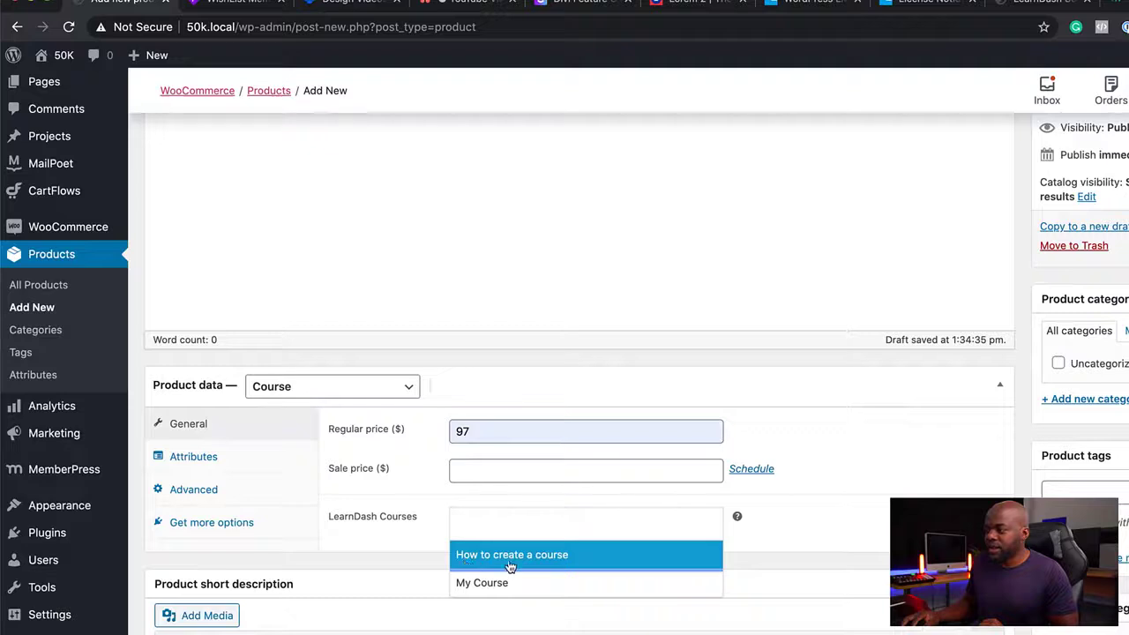
{"action": "left_click", "coordinate": [539, 558]}
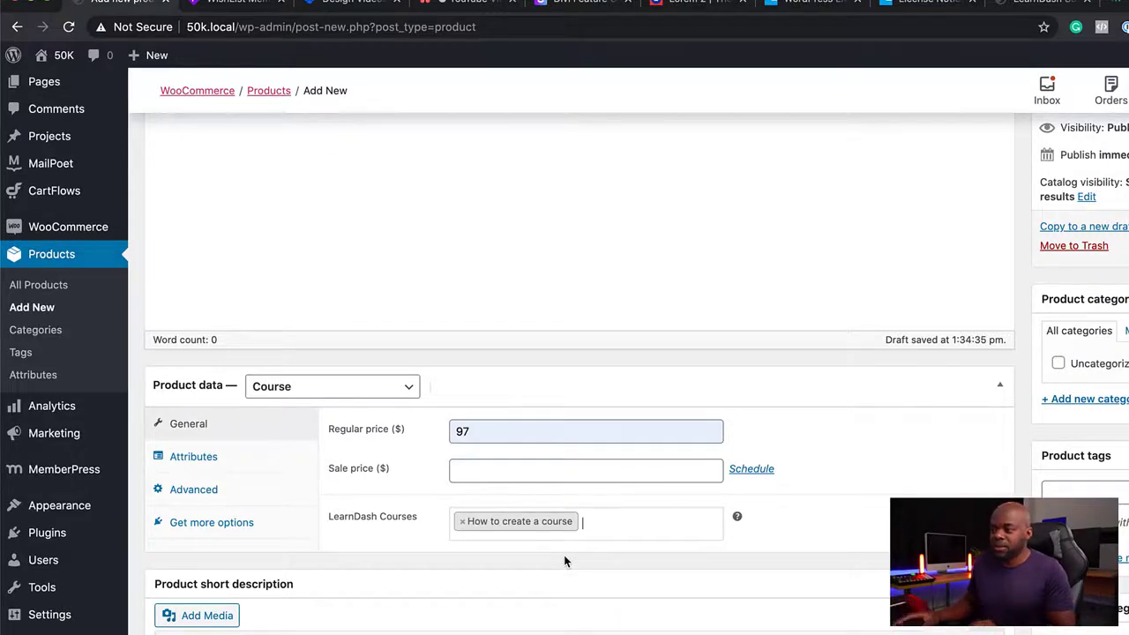
{"action": "scroll", "coordinate": [1058, 371], "scroll_direction": "down", "scroll_amount": 5}
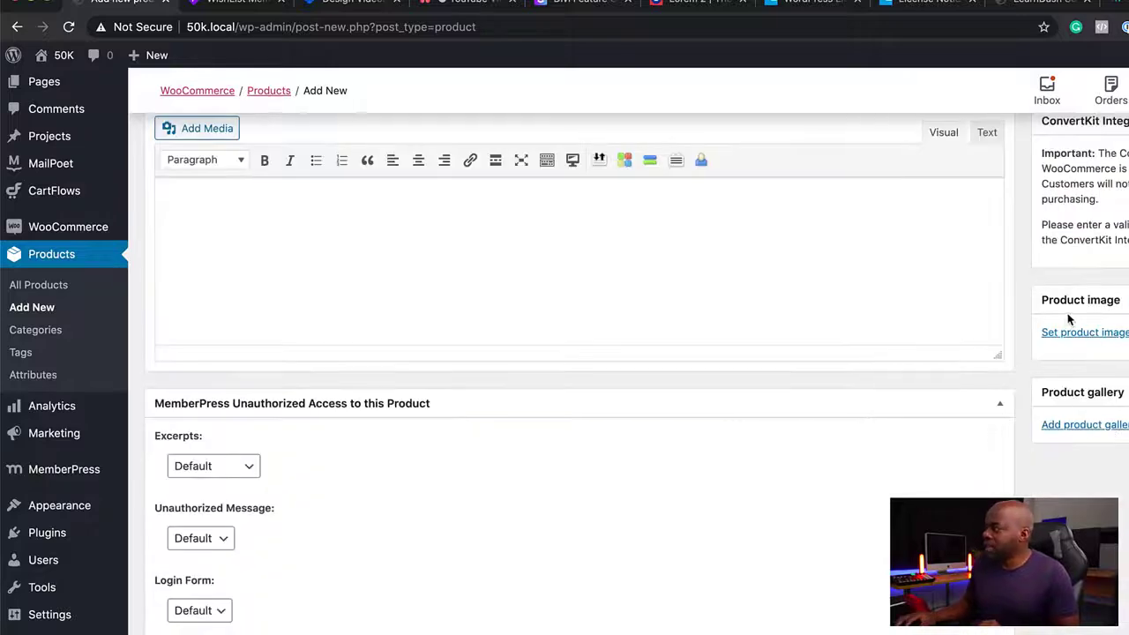
{"action": "scroll", "coordinate": [1069, 331], "scroll_direction": "up", "scroll_amount": 5}
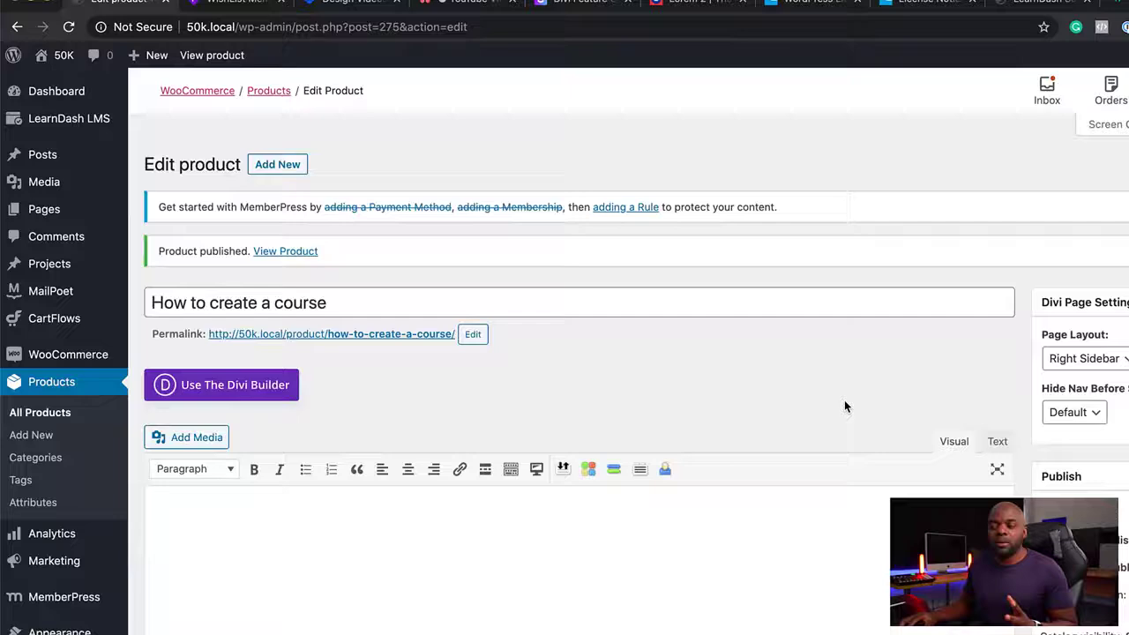
Review the published product's price and linked LearnDash course, and check the MemberPress memberships list
{"action": "scroll", "coordinate": [844, 401], "scroll_direction": "down", "scroll_amount": 1}
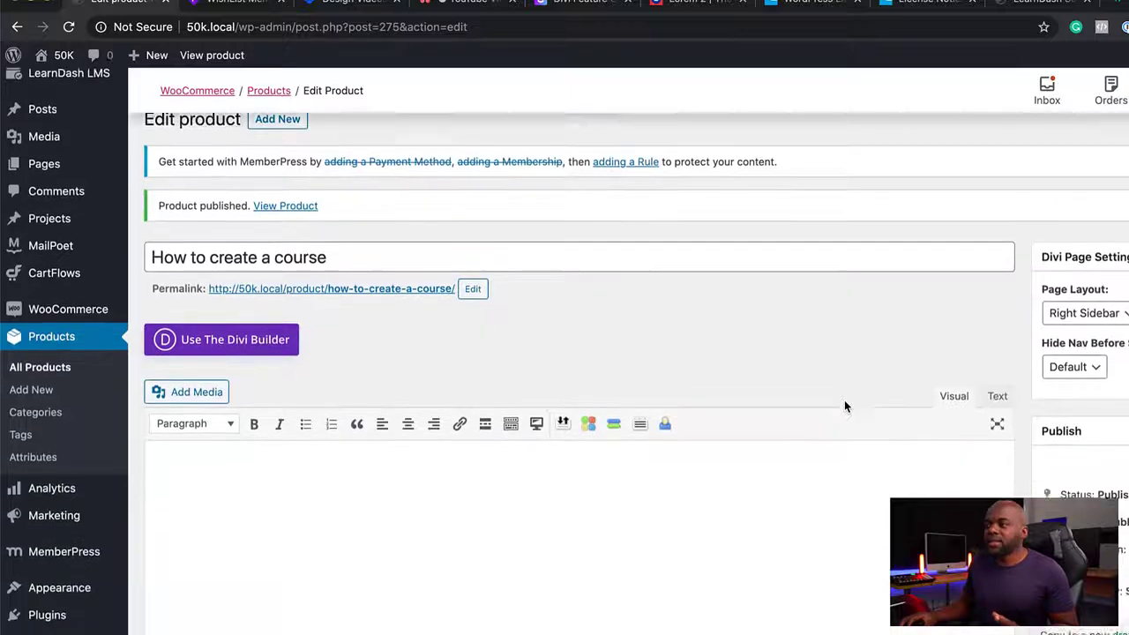
{"action": "scroll", "coordinate": [844, 406], "scroll_direction": "down", "scroll_amount": 5}
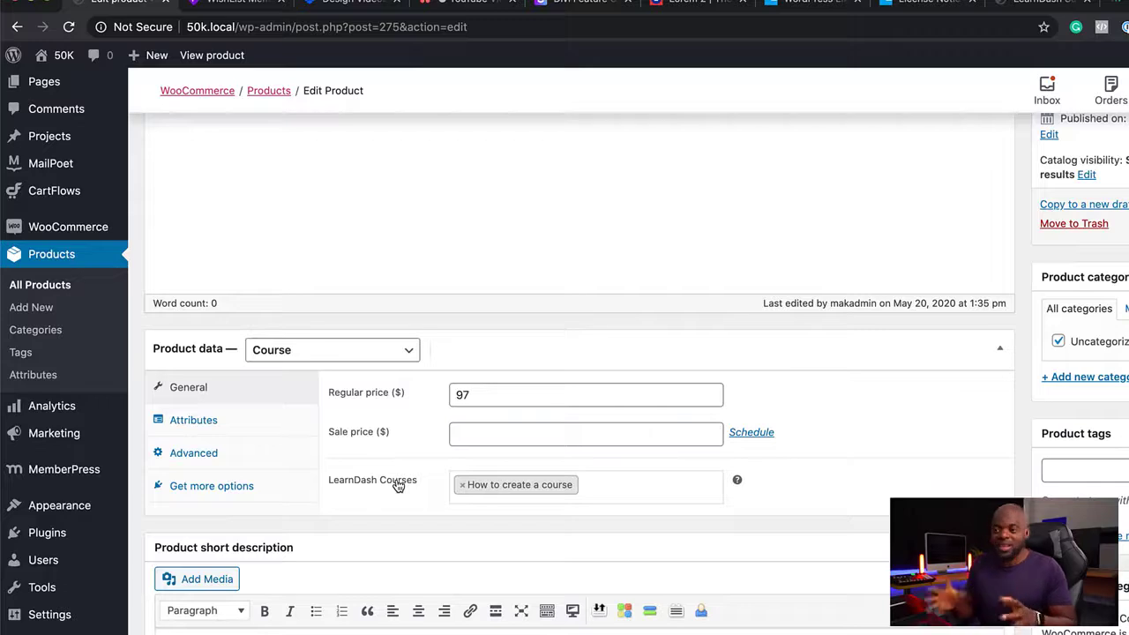
{"action": "mouse_move", "coordinate": [79, 474]}
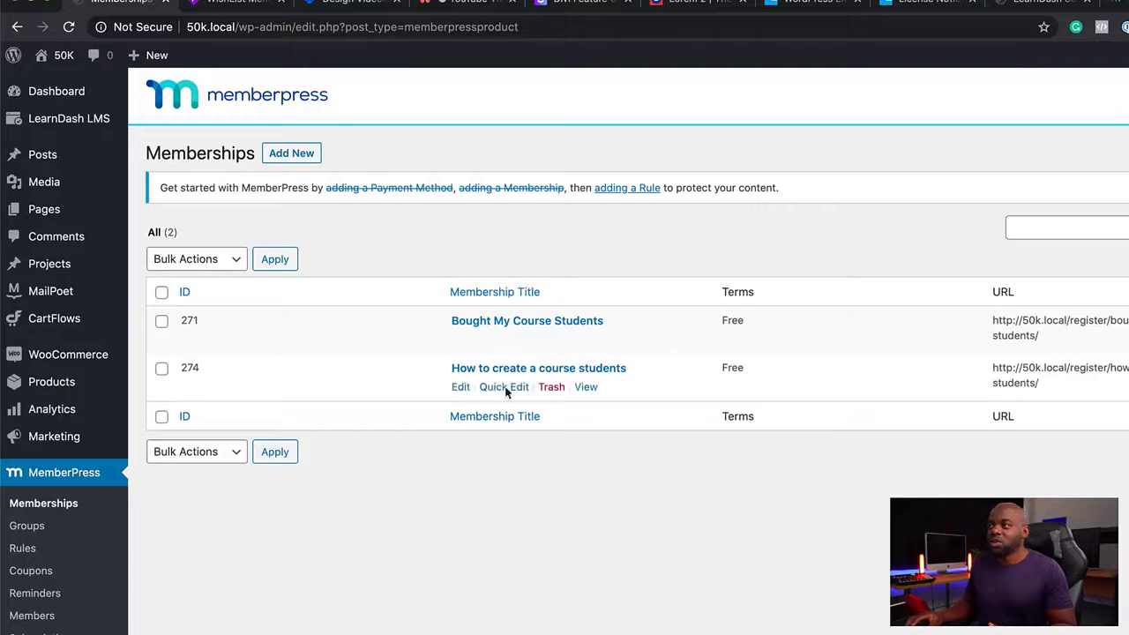
{"action": "mouse_move", "coordinate": [87, 123]}
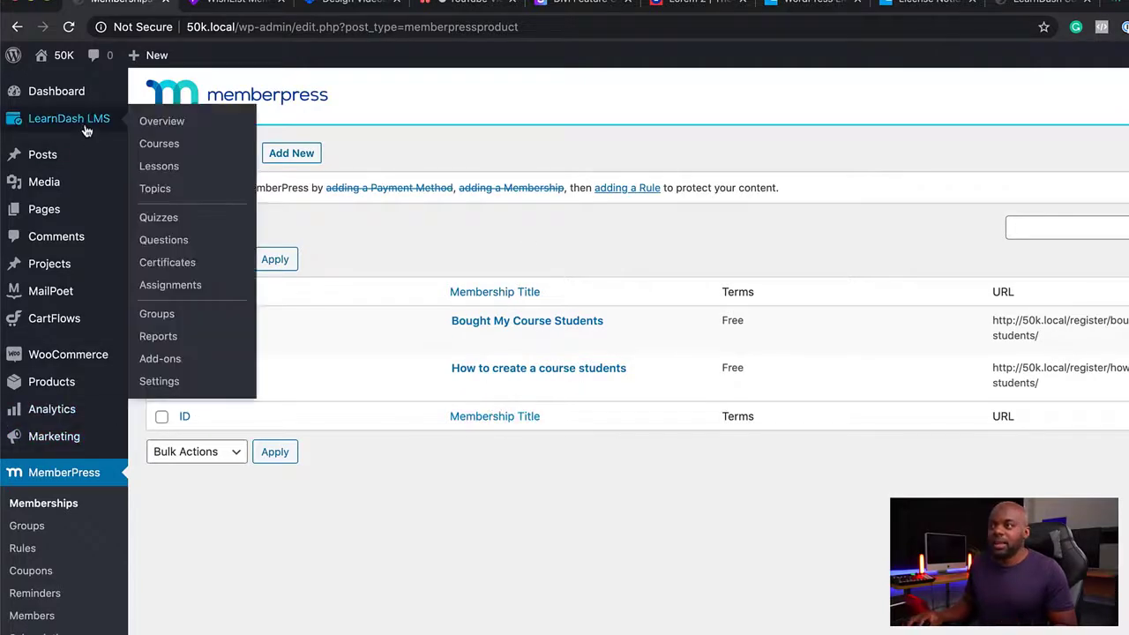
Open the LearnDash course "How to create a course" for editing and update it
{"action": "left_click", "coordinate": [165, 147]}
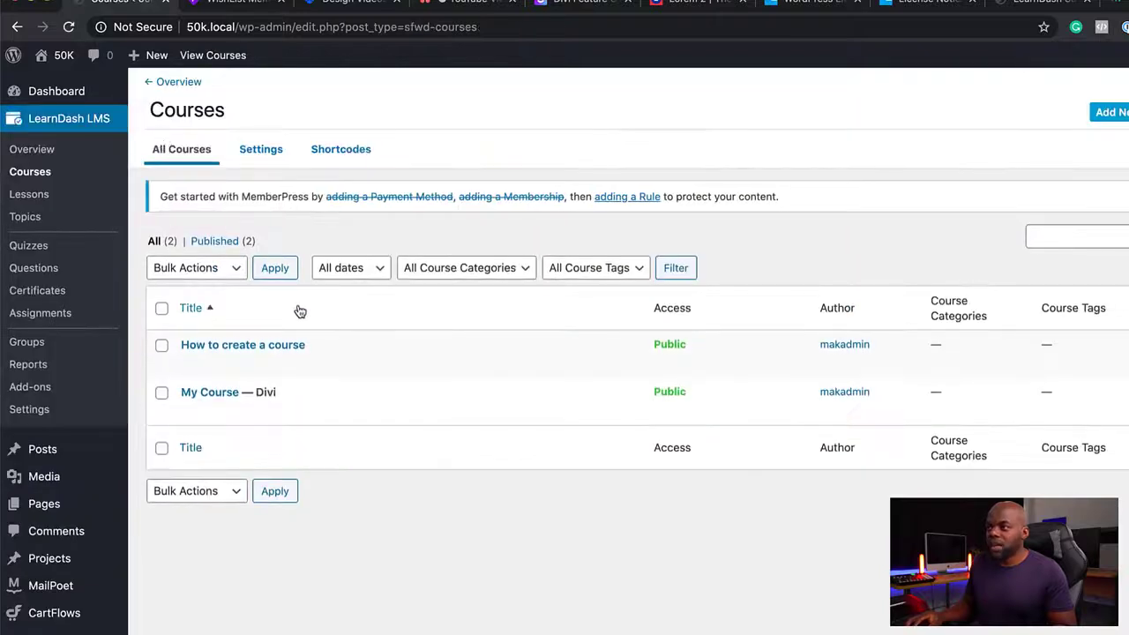
{"action": "left_click", "coordinate": [190, 365]}
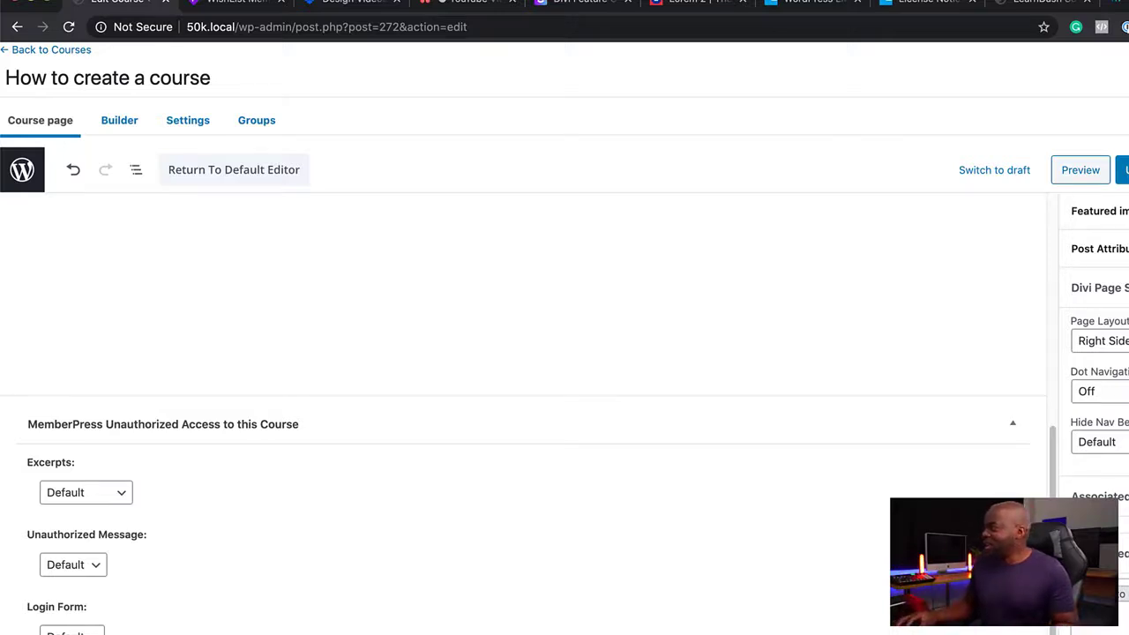
{"action": "left_click", "coordinate": [1123, 170]}
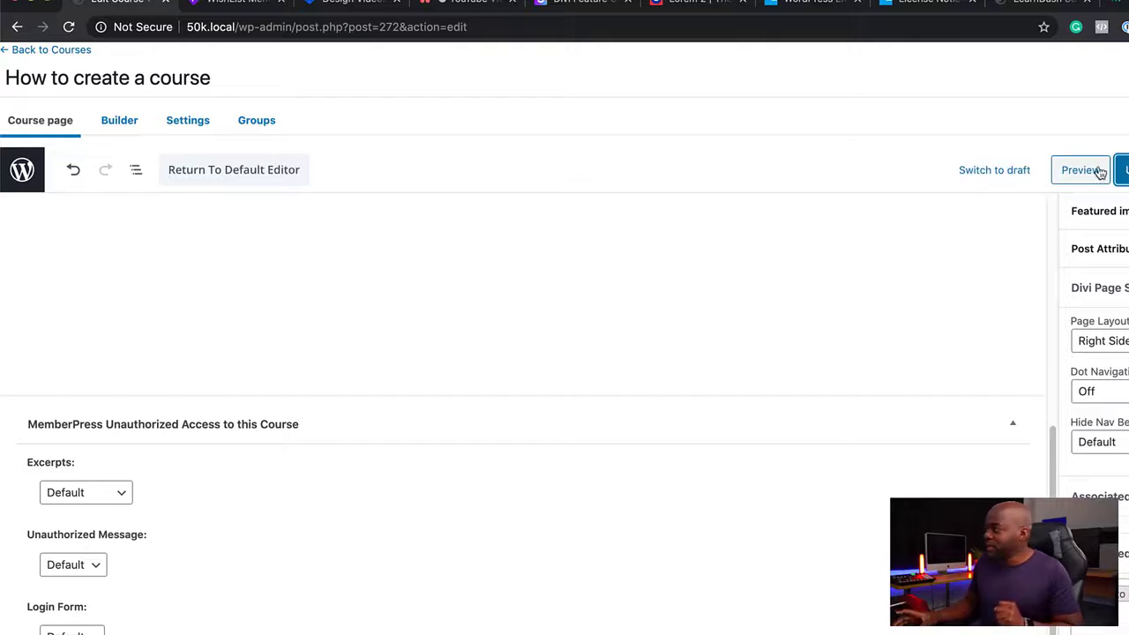
Examine the course's access mode, progression settings and available CartFlows templates, leaving the template at None
{"action": "left_click", "coordinate": [181, 122]}
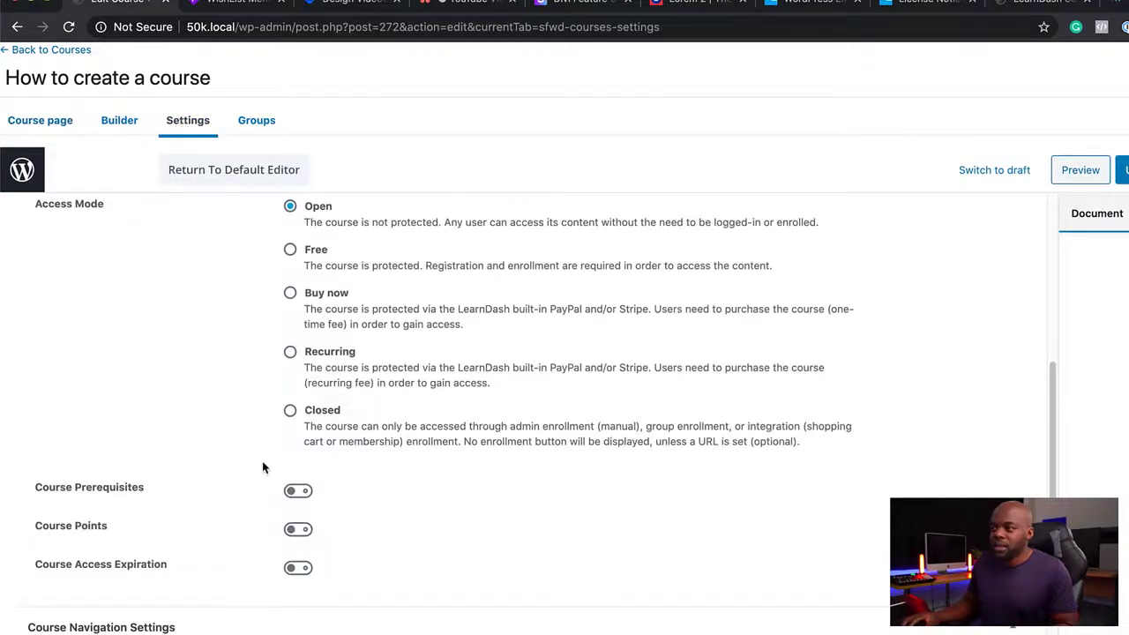
{"action": "scroll", "coordinate": [263, 467], "scroll_direction": "down", "scroll_amount": 5}
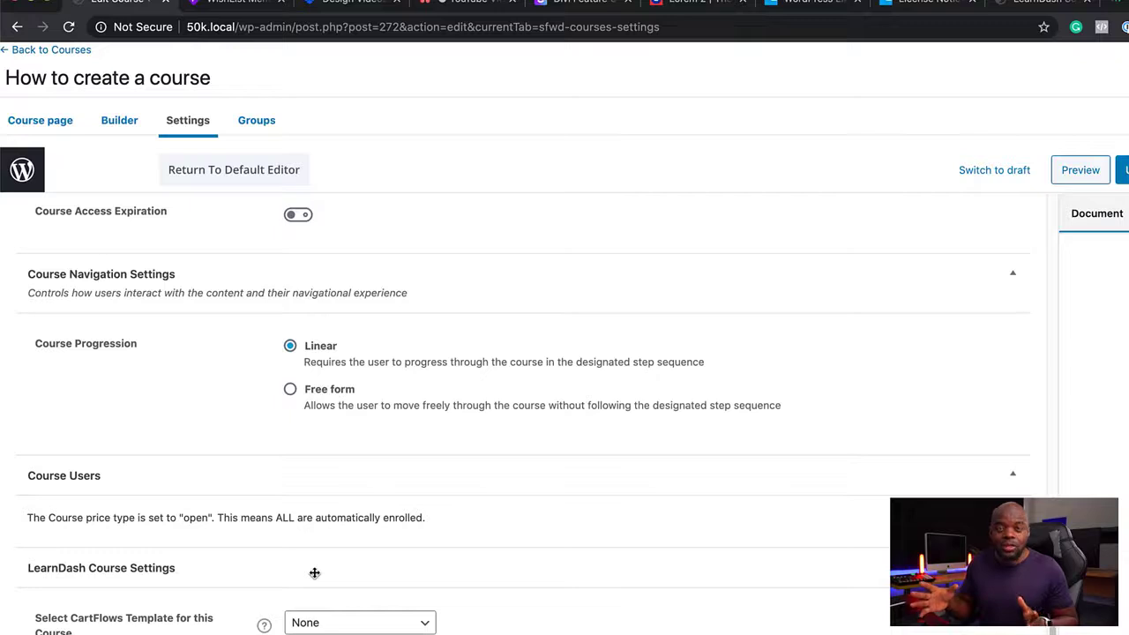
{"action": "left_click", "coordinate": [314, 625]}
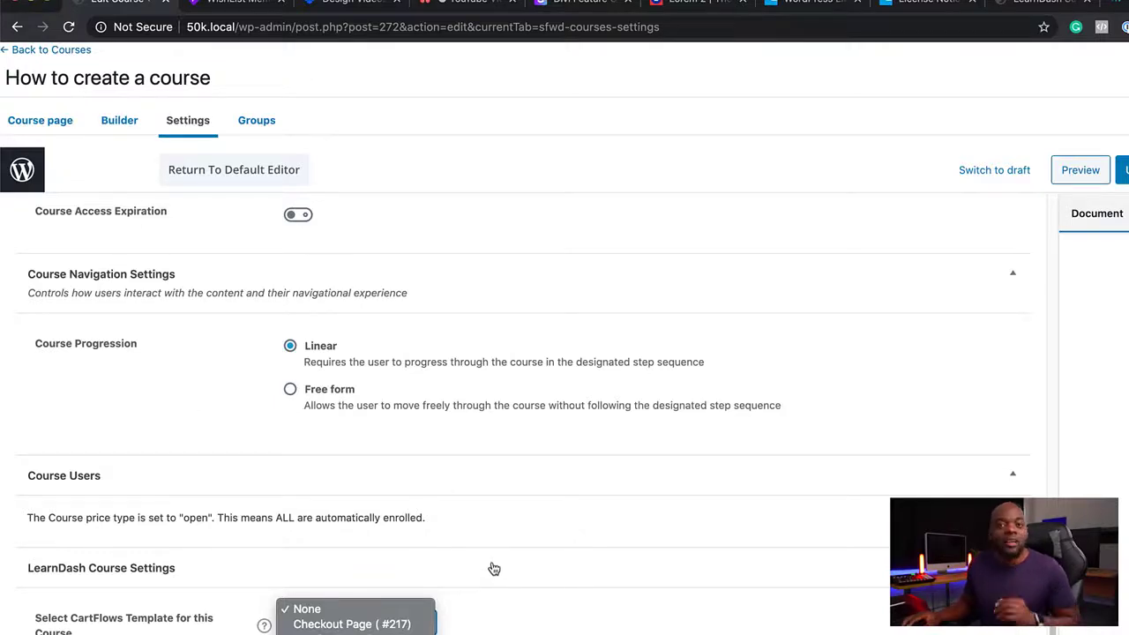
{"action": "left_click", "coordinate": [552, 606]}
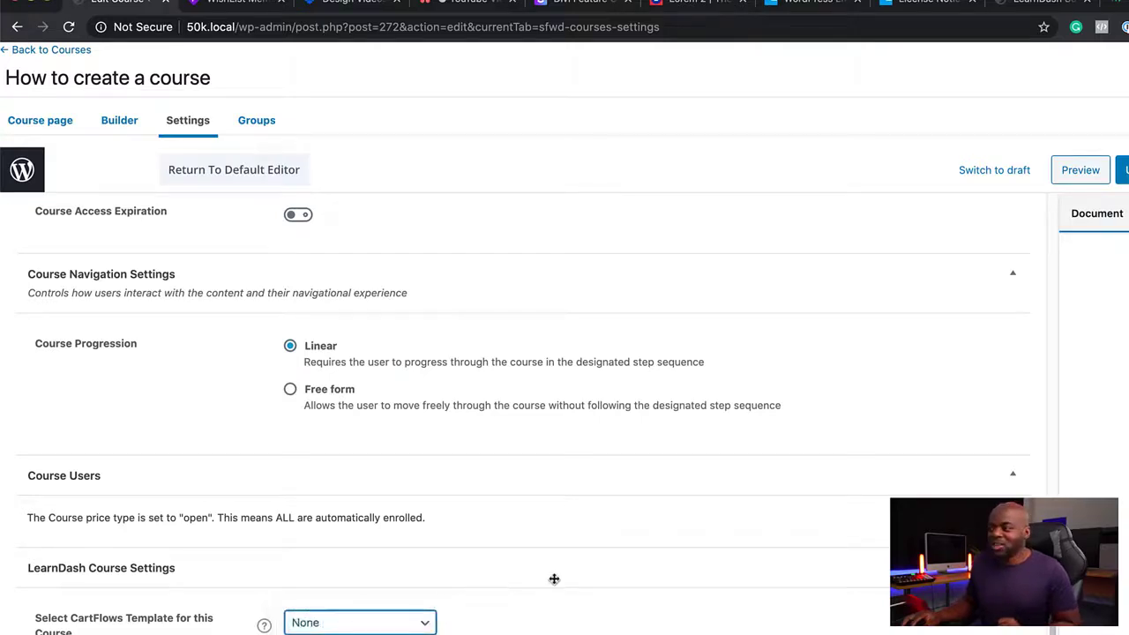